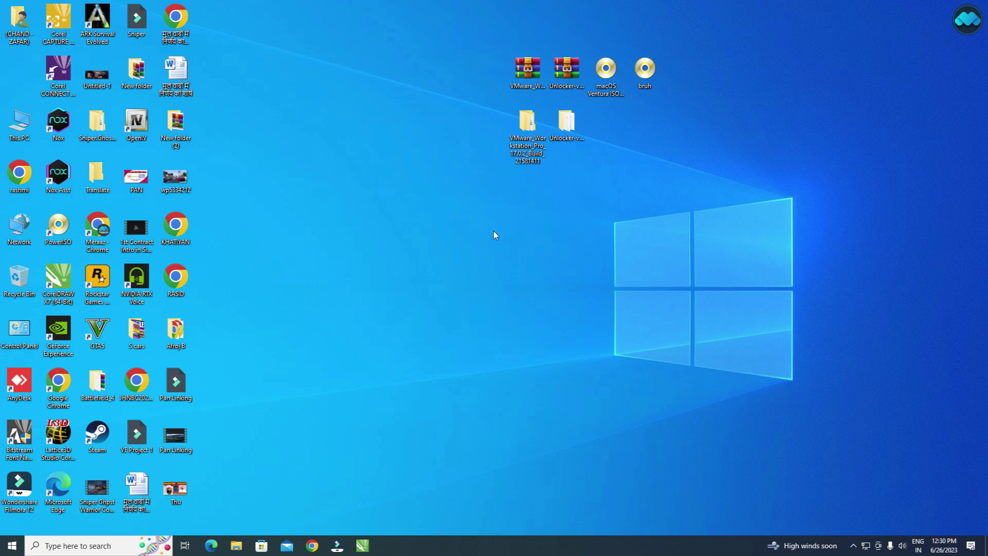
# Select the VMware Workstation folder among the downloaded files on the desktop.
pyautogui.moveTo(727, 71); pyautogui.dragTo(476, 97)
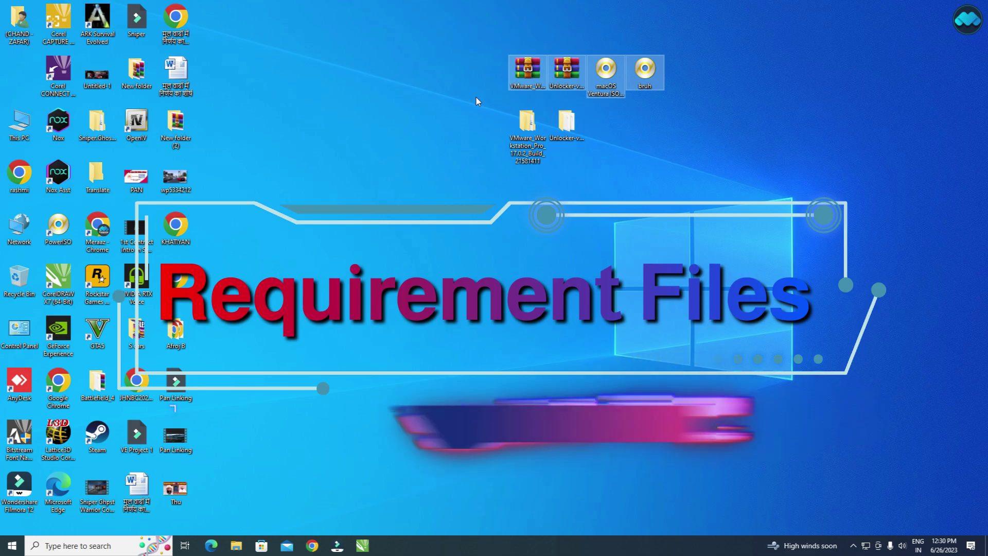
pyautogui.click(548, 229)
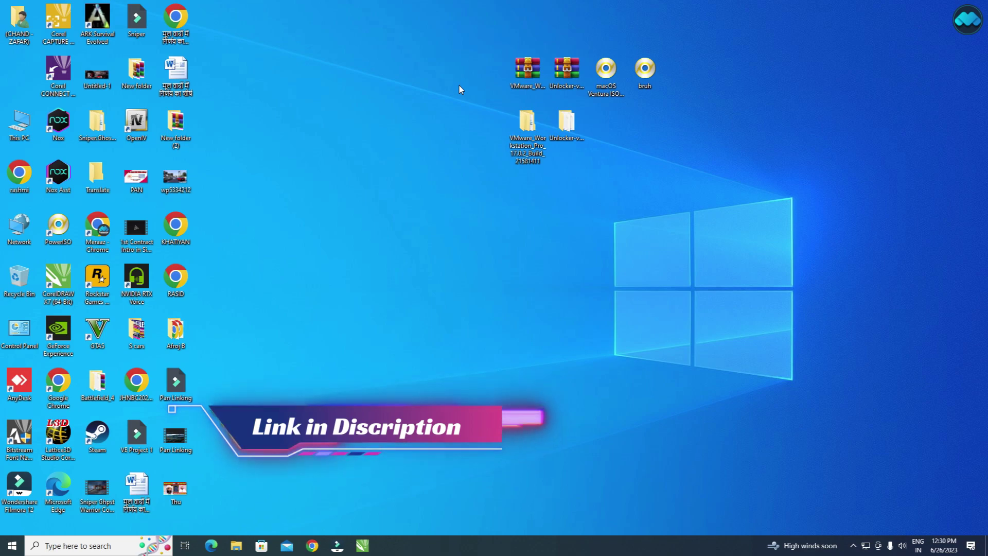
pyautogui.moveTo(460, 75); pyautogui.dragTo(569, 85)
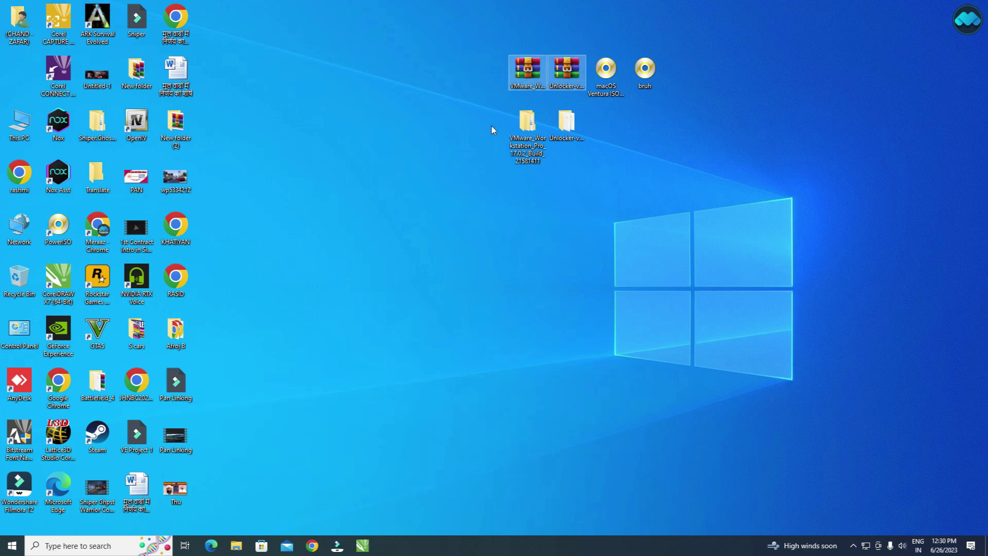
pyautogui.click(530, 144)
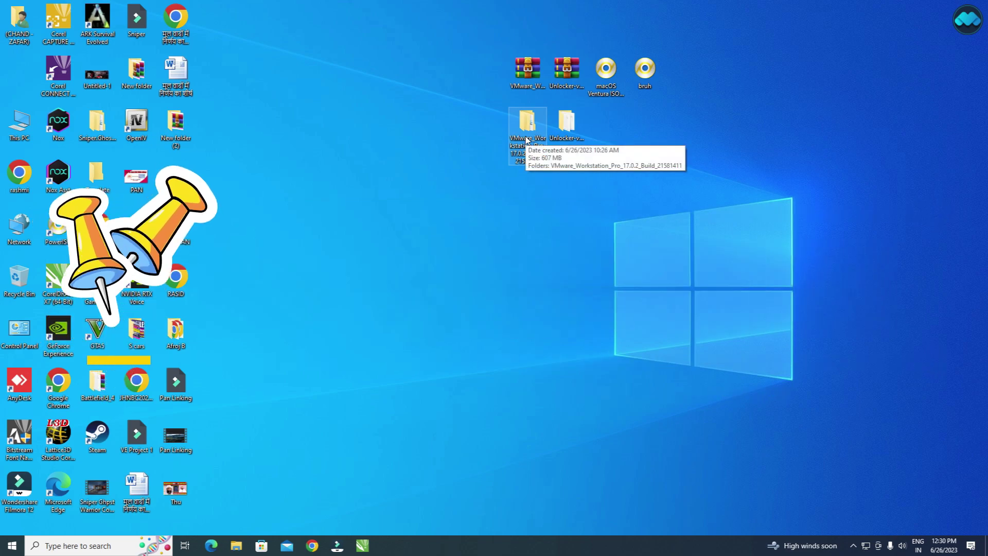
# Launch the VMware Workstation Pro installer from its subfolder and allow it to make changes.
pyautogui.doubleClick(527, 140)
pyautogui.doubleClick(353, 172)
pyautogui.doubleClick(315, 194)
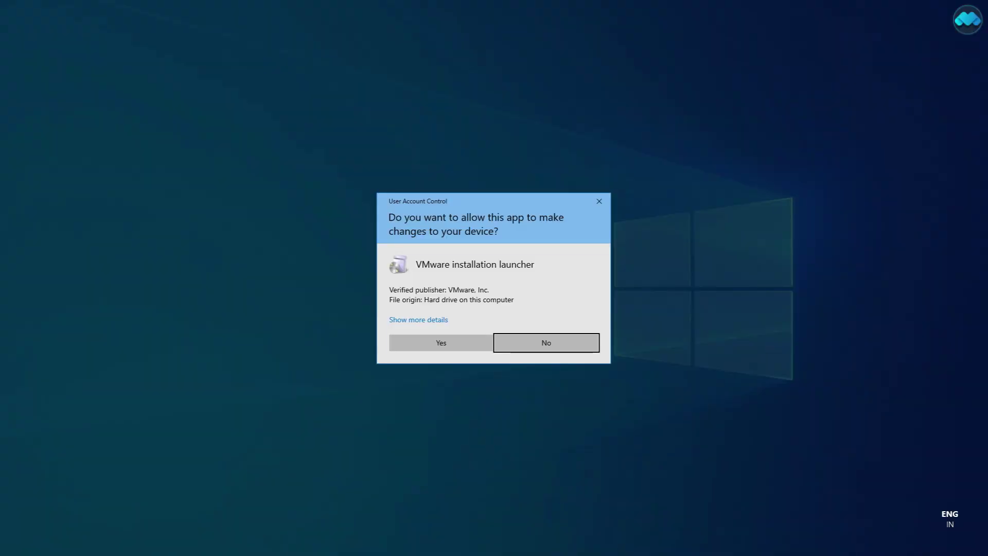
pyautogui.click(478, 340)
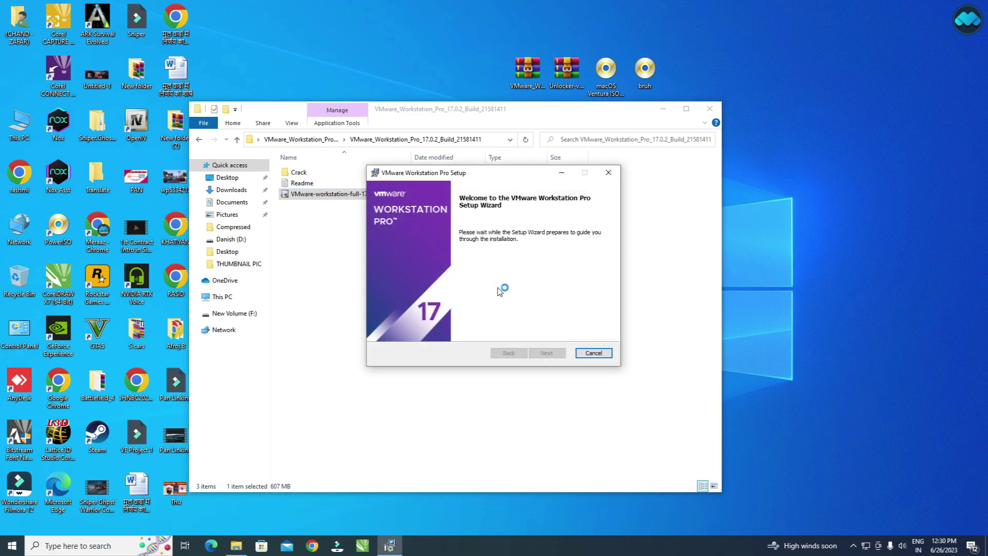
# Accept the license agreement and keep the default setup, user experience and shortcut options.
pyautogui.click(550, 354)
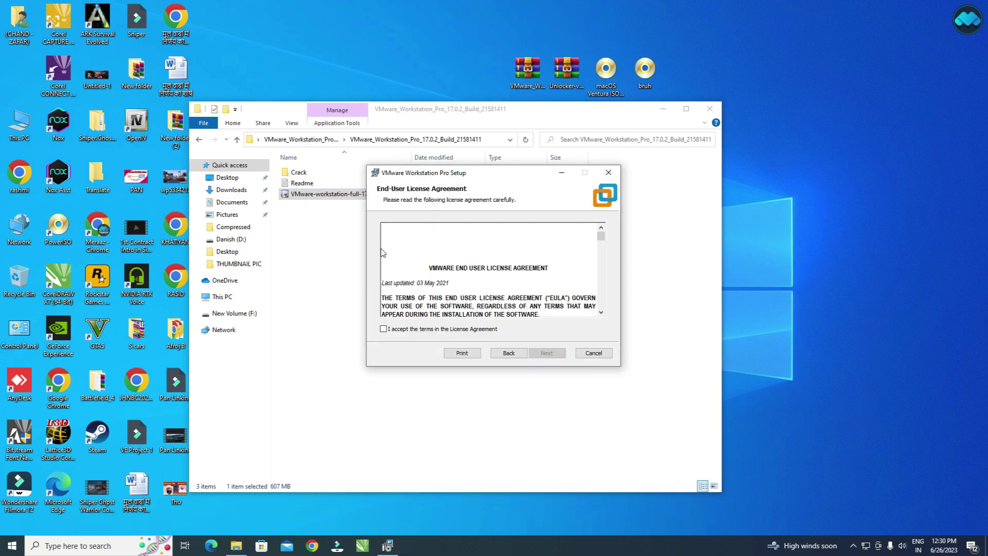
pyautogui.click(384, 329)
pyautogui.click(549, 353)
pyautogui.click(548, 353)
pyautogui.click(548, 353)
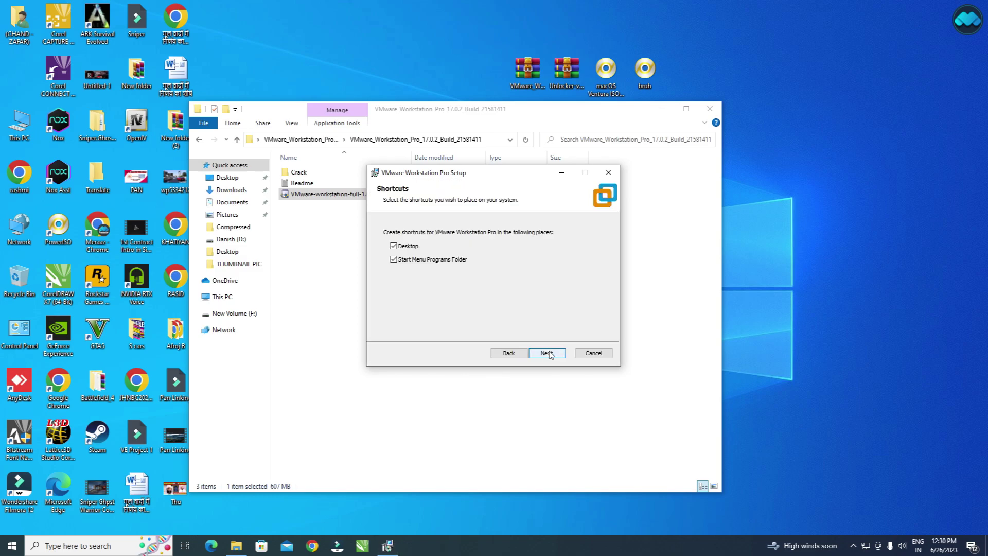
pyautogui.click(548, 353)
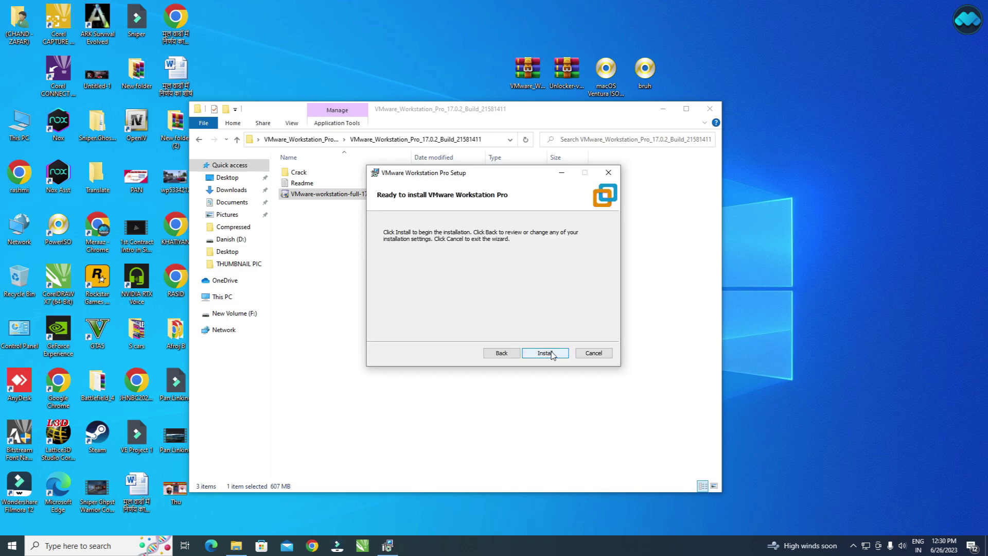
# Install VMware Workstation Pro 17 and finish the setup wizard.
pyautogui.click(553, 355)
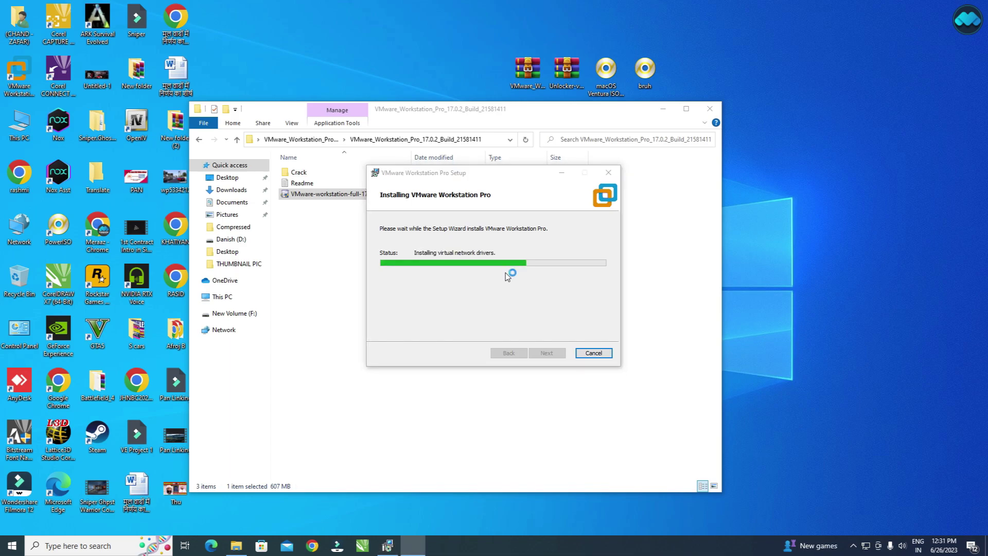
pyautogui.moveTo(456, 177); pyautogui.dragTo(484, 242)
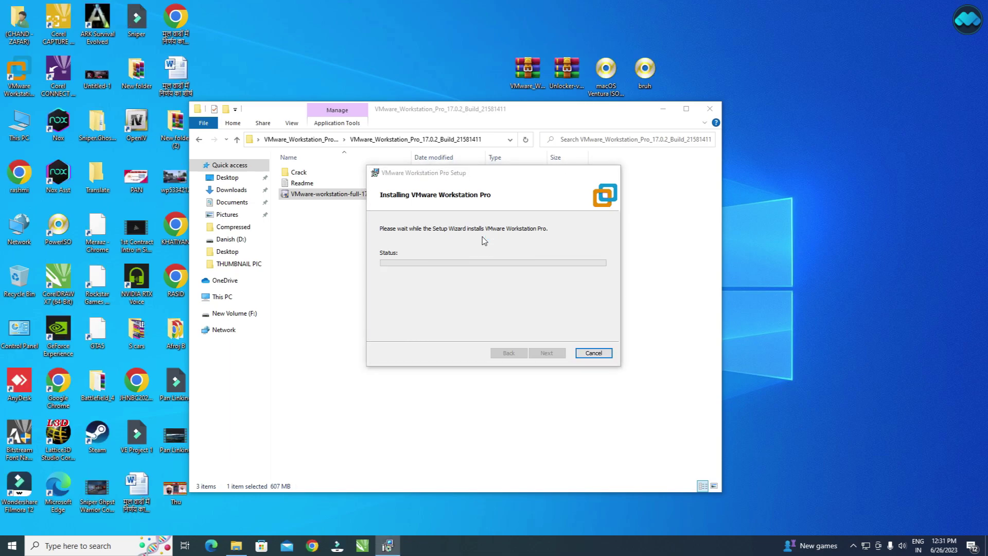
pyautogui.click(577, 355)
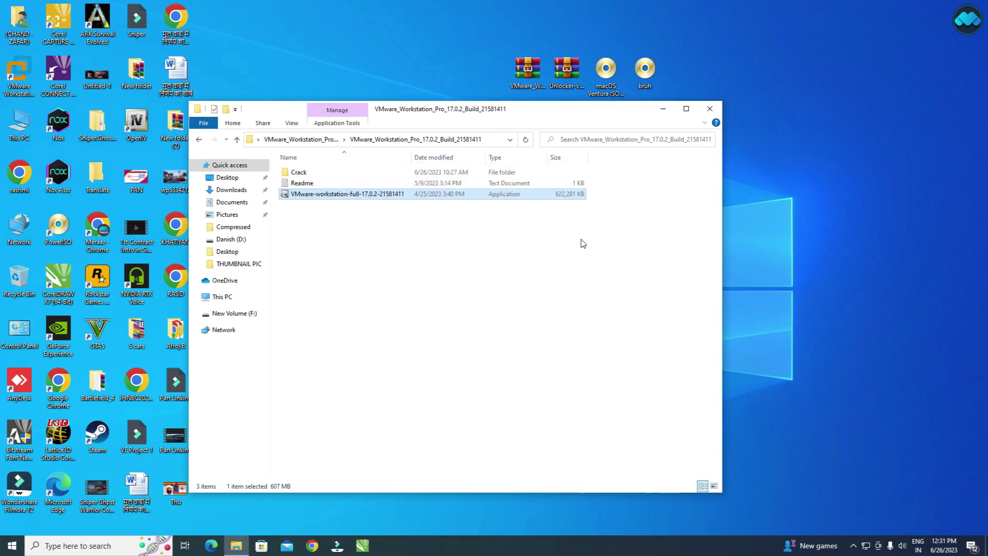
# Close the installer folder and permanently delete the old extracted Unlocker folder.
pyautogui.click(706, 110)
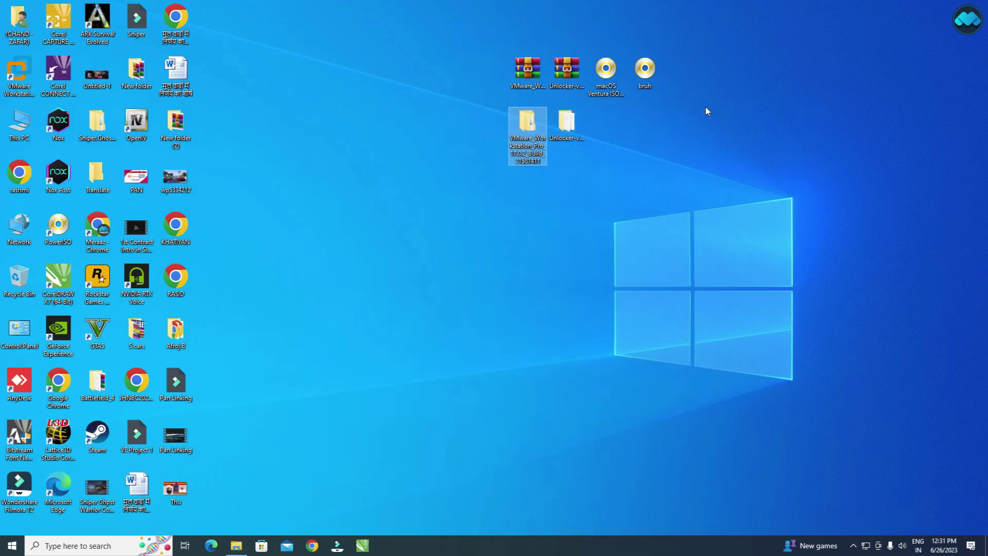
pyautogui.click(572, 66)
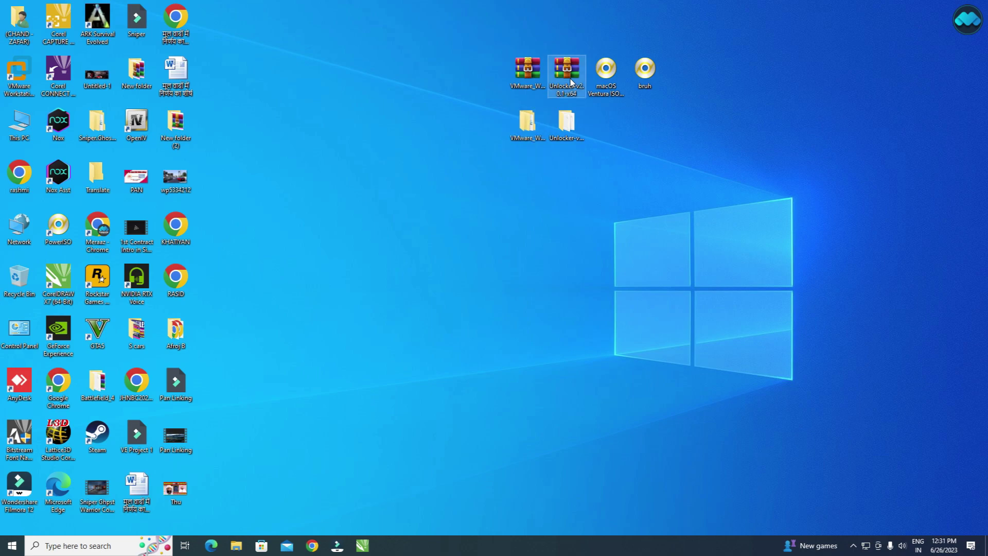
pyautogui.click(570, 129)
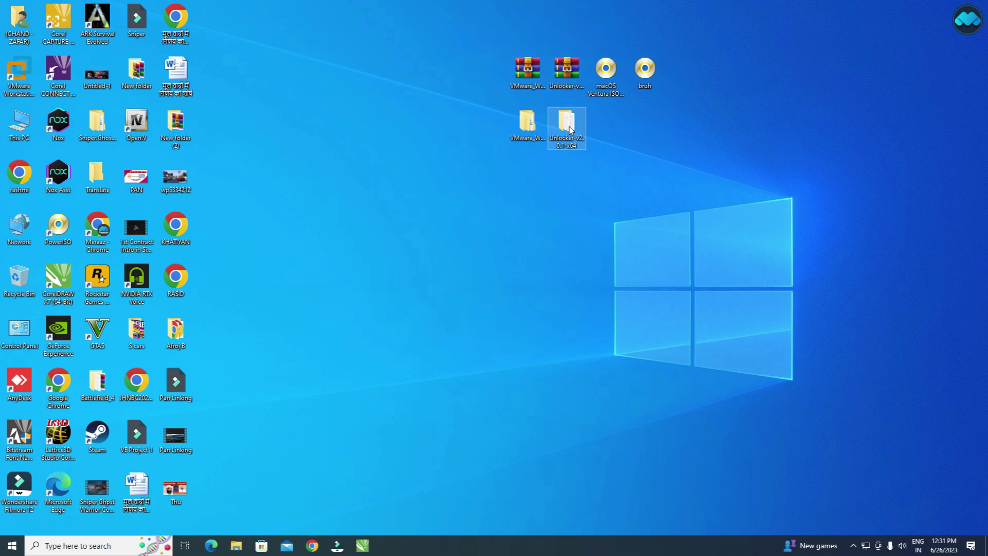
pyautogui.moveTo(579, 149)
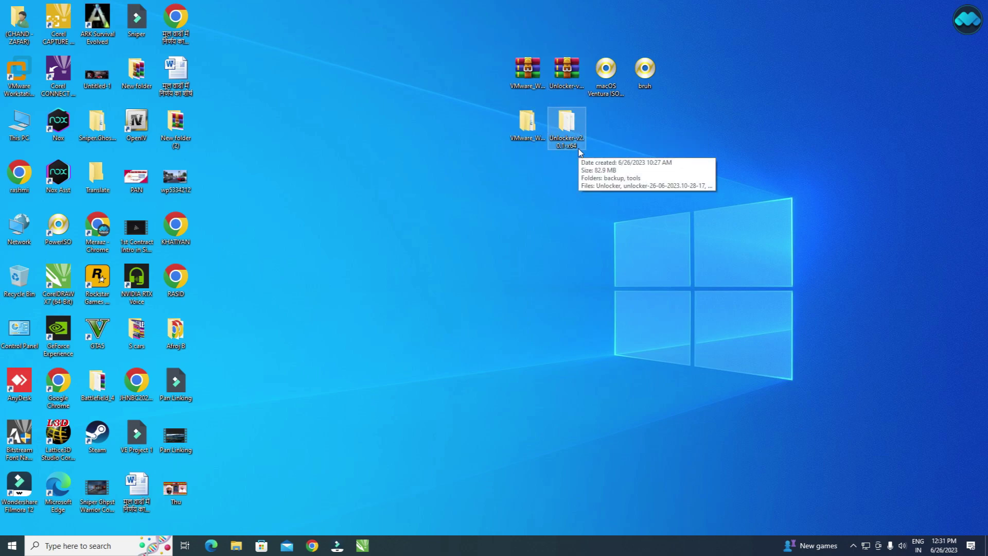
pyautogui.hotkey('shift', 'Delete')
pyautogui.press('Return')
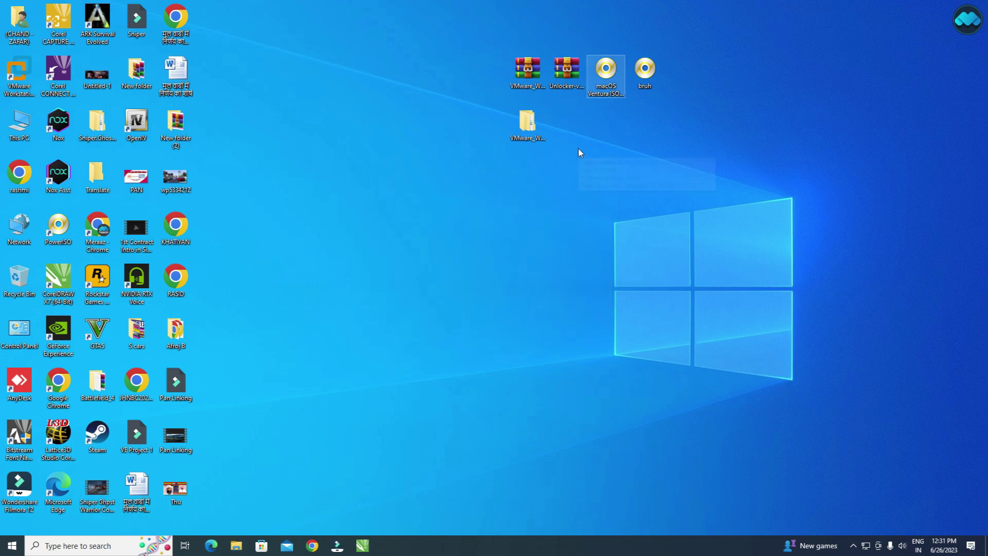
# Extract the Unlocker-v2.0.1-x64 zip to its default folder with WinRAR.
pyautogui.doubleClick(566, 70)
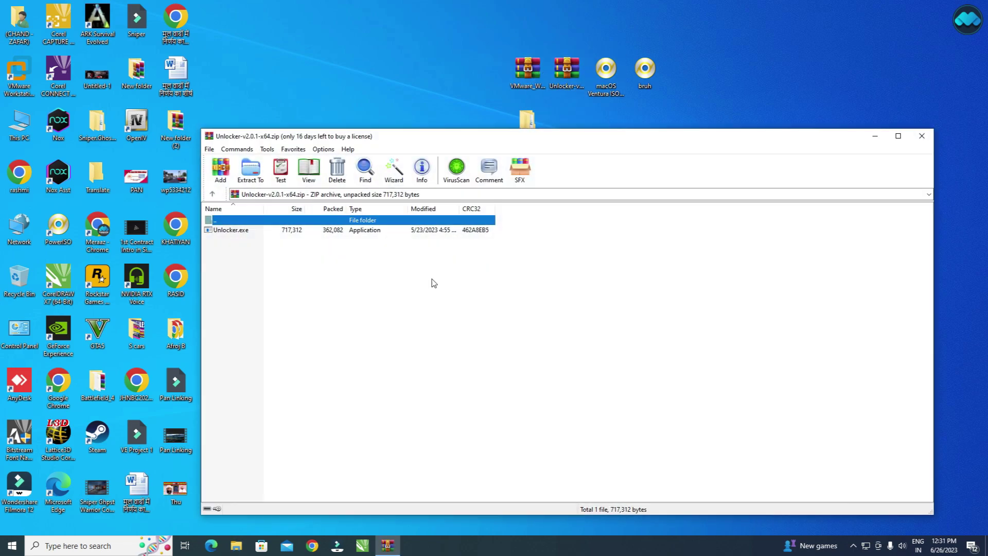
pyautogui.click(250, 170)
pyautogui.press('Return')
pyautogui.click(921, 136)
# Open the freshly extracted Unlocker folder and bring up the Unlocker program's context menu.
pyautogui.moveTo(214, 21); pyautogui.dragTo(569, 118)
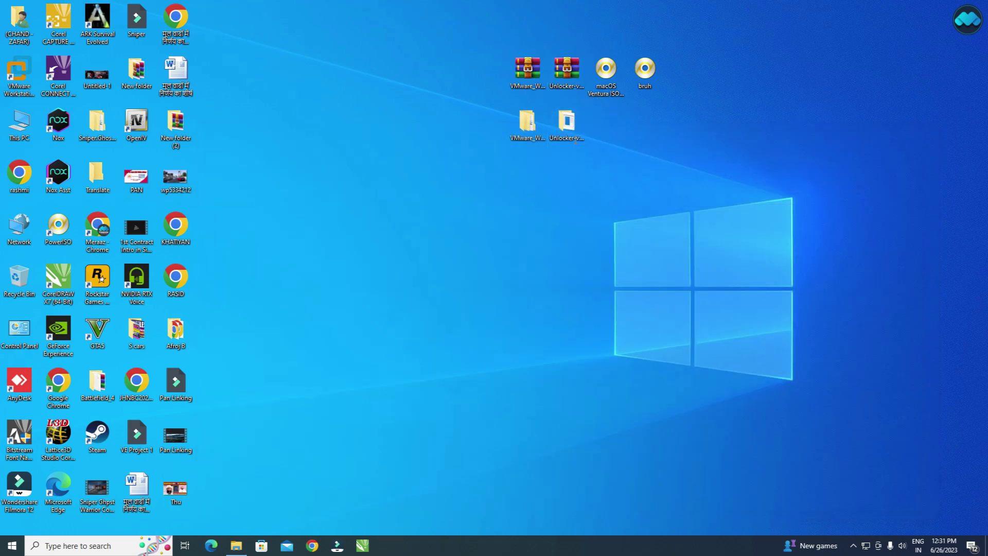
pyautogui.doubleClick(567, 122)
pyautogui.click(286, 173)
pyautogui.rightClick(285, 172)
# Run Unlocker as administrator and apply the macOS unlock patch to VMware.
pyautogui.click(344, 191)
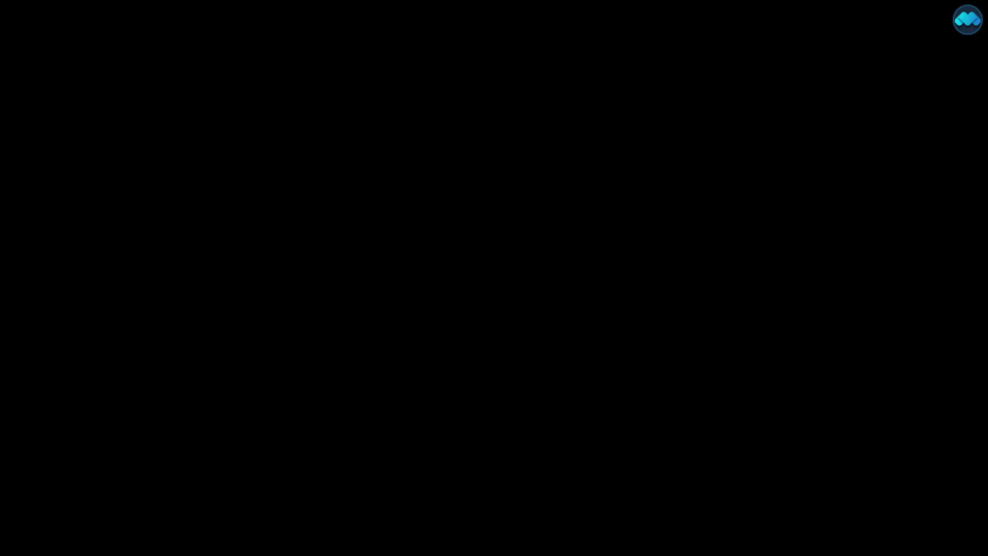
pyautogui.click(457, 345)
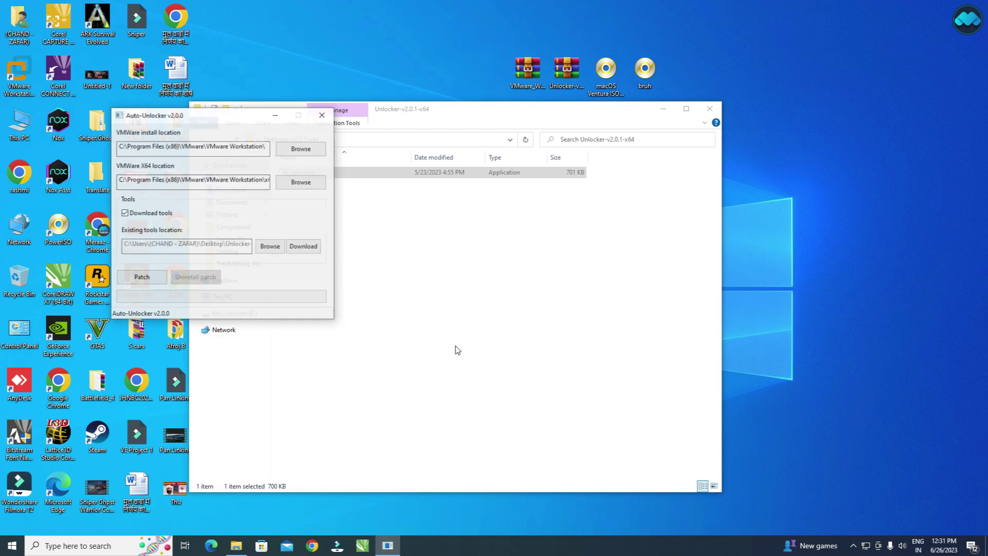
pyautogui.moveTo(214, 117); pyautogui.dragTo(463, 206)
pyautogui.click(405, 372)
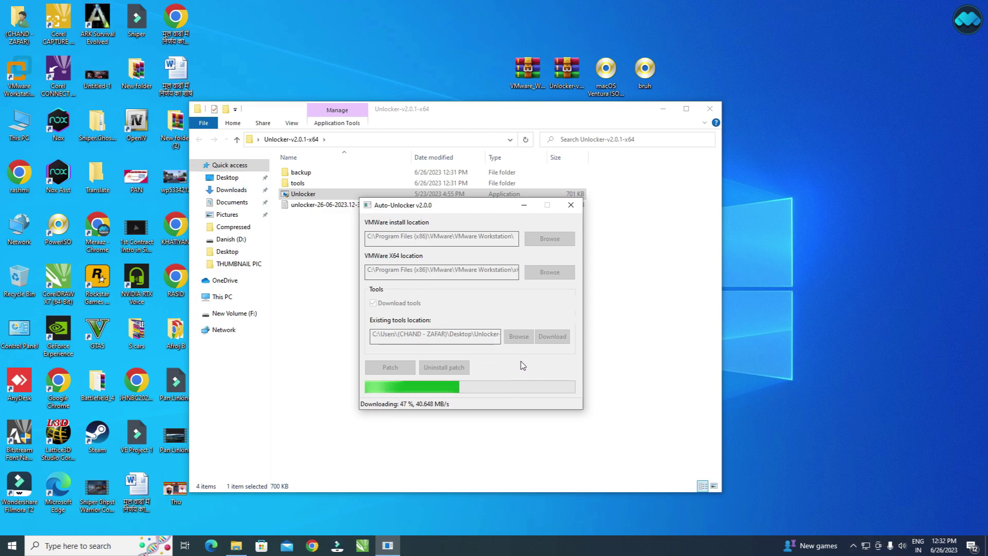
# After the tools download, dismiss the success message and close Auto-Unlocker and the Unlocker folder.
pyautogui.moveTo(448, 210); pyautogui.dragTo(417, 242)
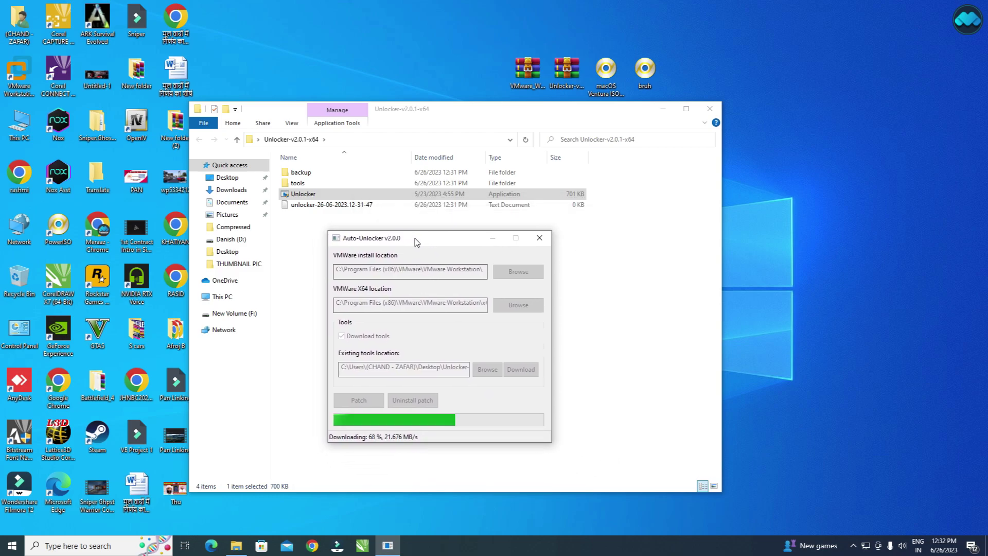
pyautogui.click(710, 109)
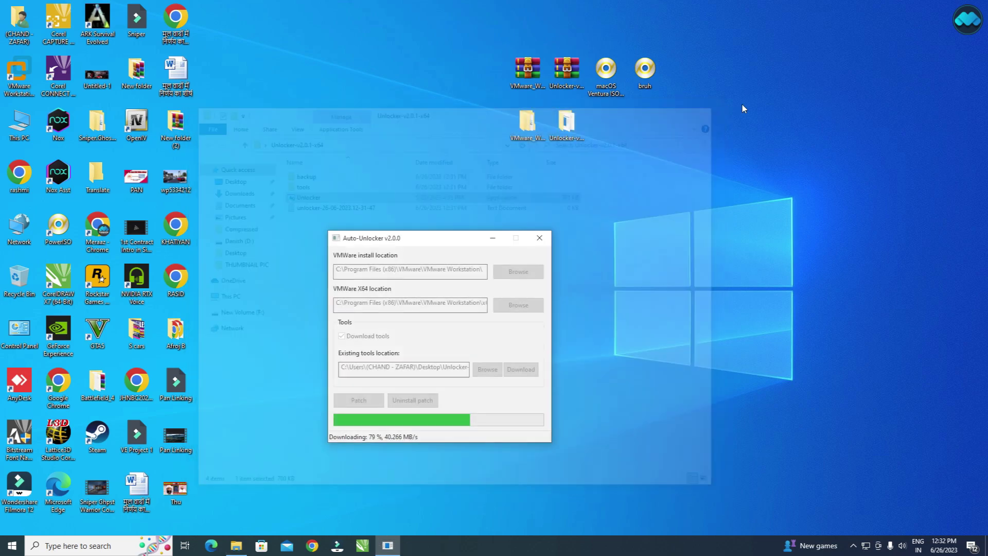
pyautogui.moveTo(408, 242); pyautogui.dragTo(304, 77)
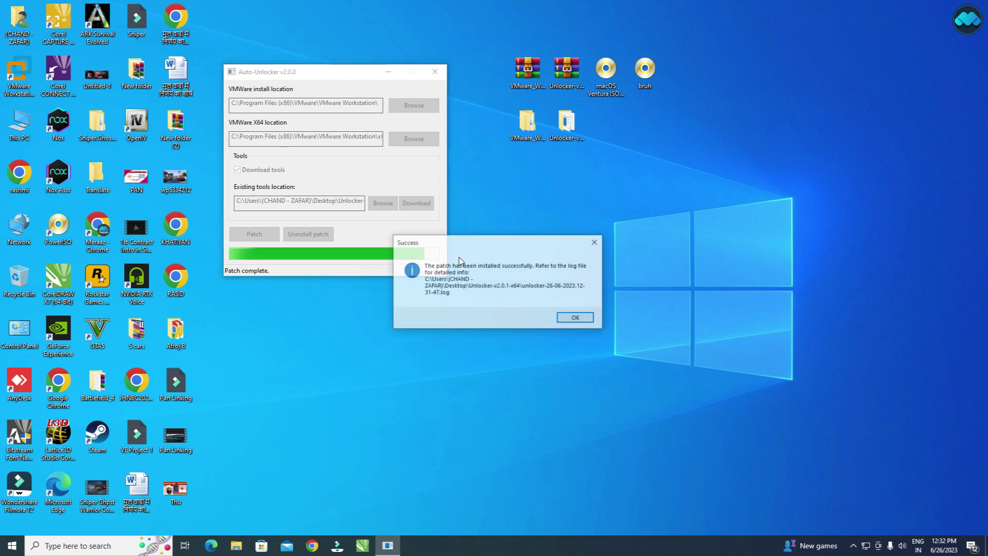
pyautogui.click(574, 316)
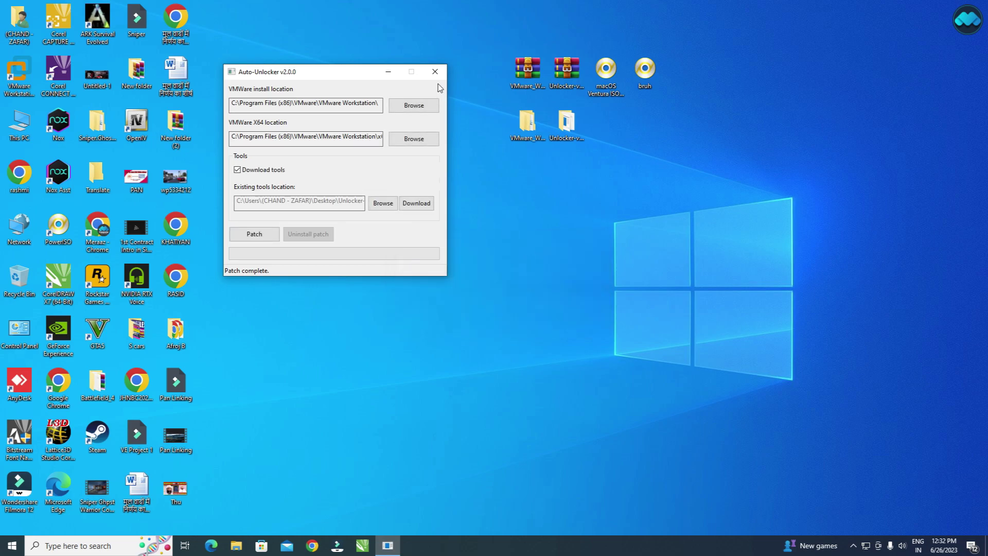
pyautogui.click(435, 71)
pyautogui.click(584, 282)
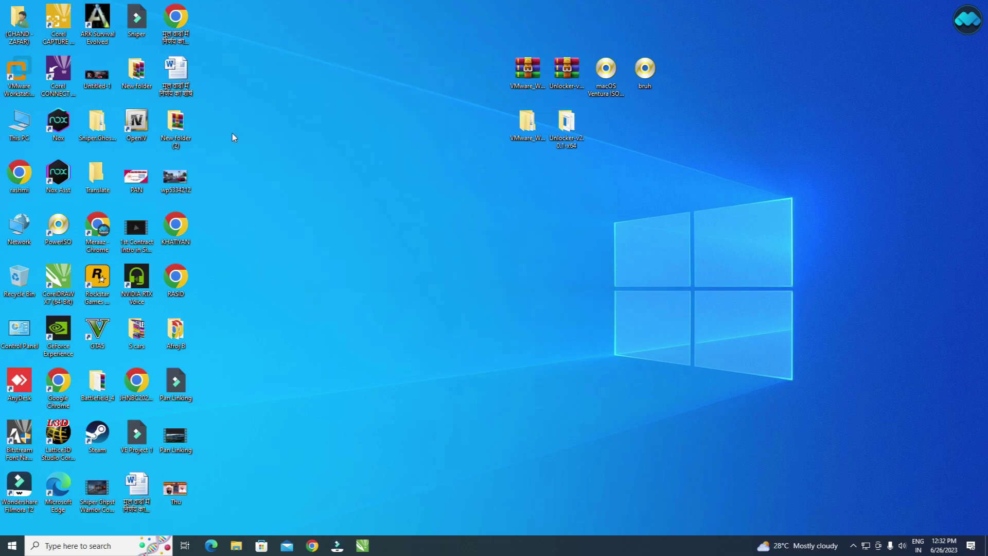
# Start a Typical new virtual machine in VMware Workstation, installing the OS later.
pyautogui.click(12, 75)
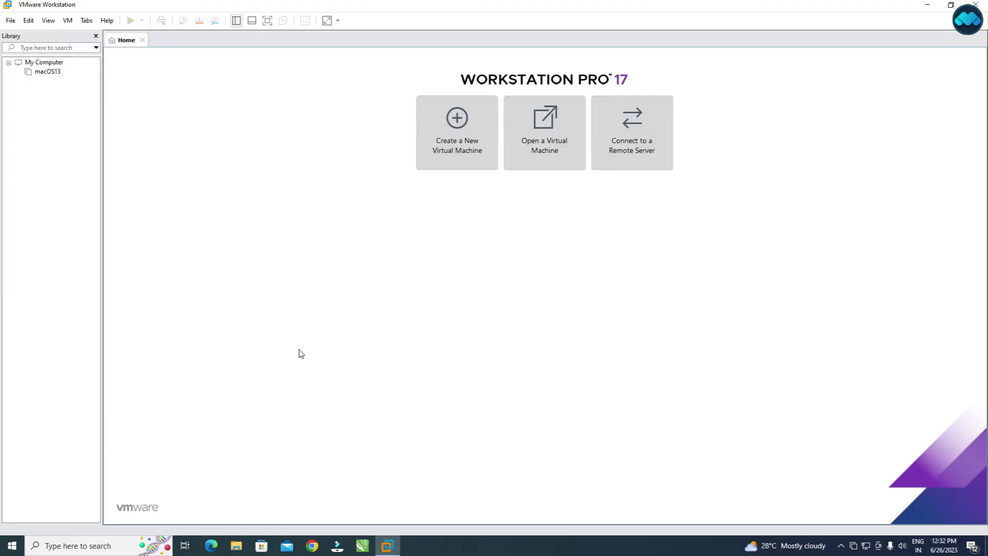
pyautogui.click(455, 158)
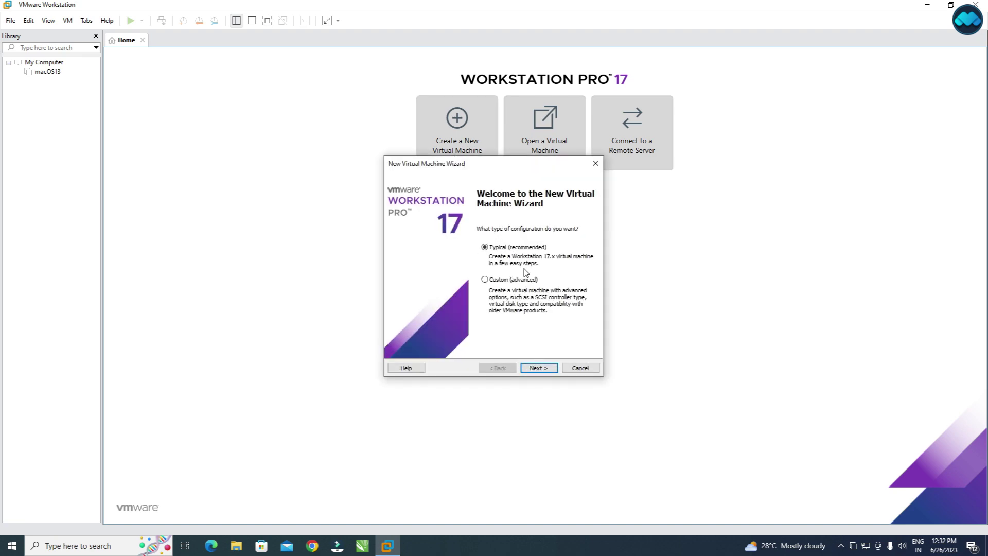
pyautogui.click(535, 367)
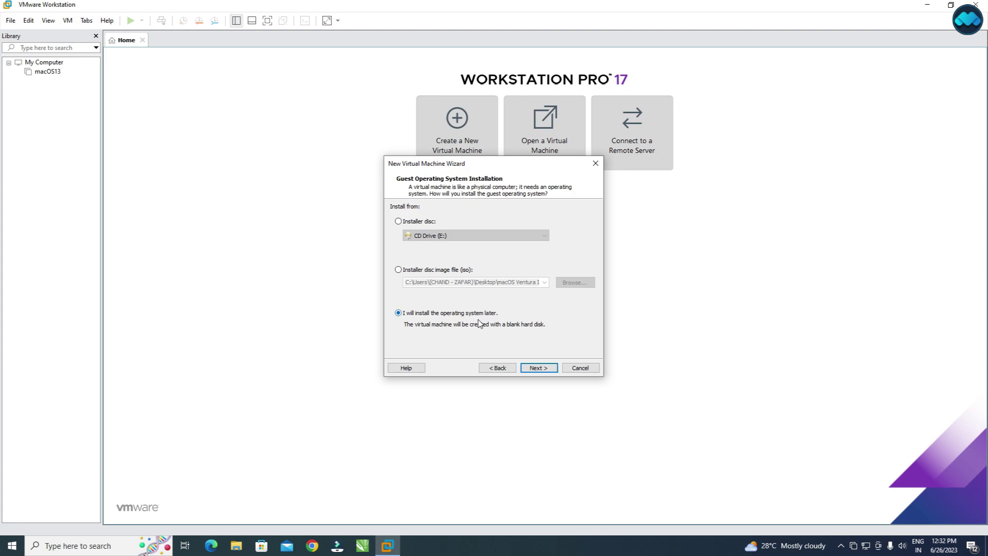
pyautogui.click(552, 368)
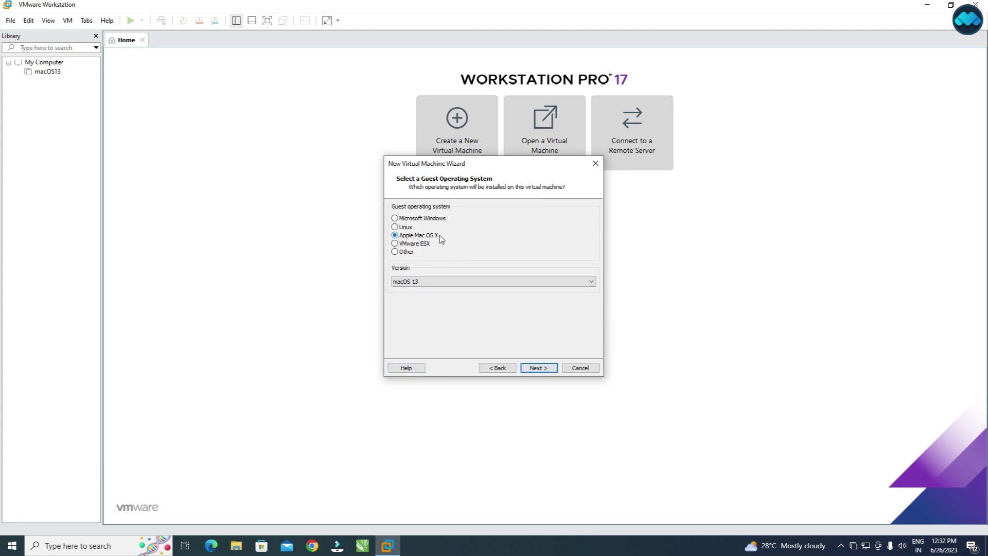
# Choose macOS 13 as the guest, keep the name macOS 13 and the 80 GB split disk, and finish.
pyautogui.click(426, 283)
pyautogui.click(419, 299)
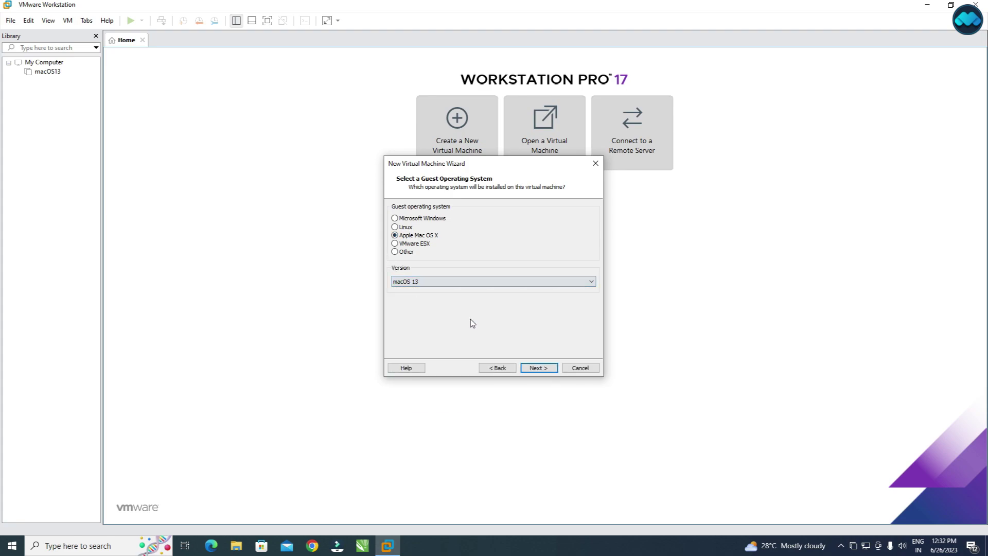
pyautogui.click(535, 368)
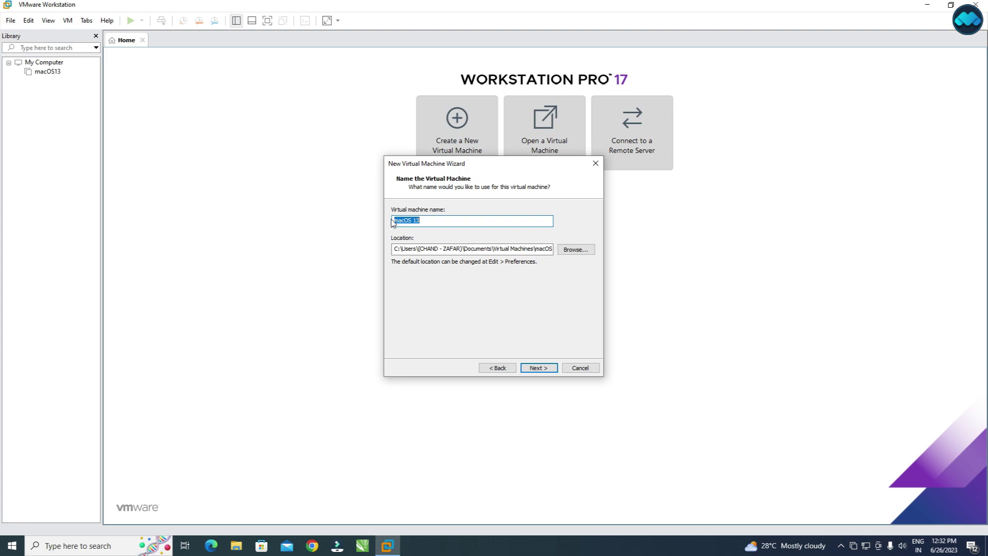
pyautogui.click(434, 220)
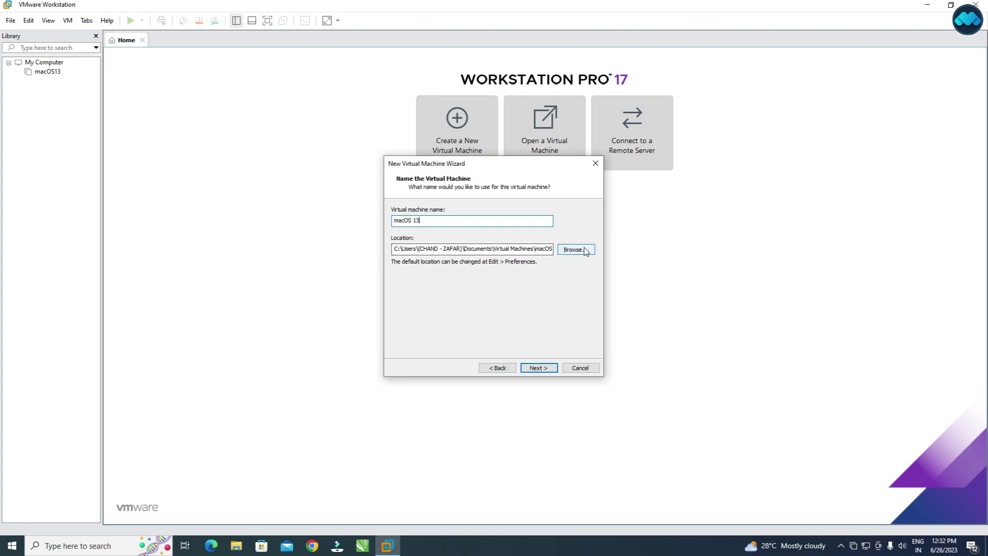
pyautogui.click(538, 368)
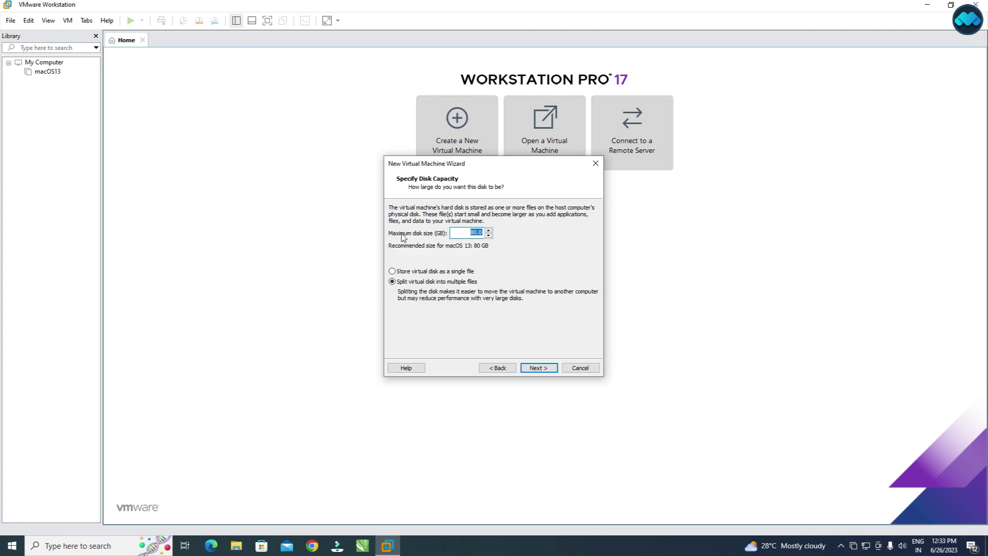
pyautogui.click(538, 368)
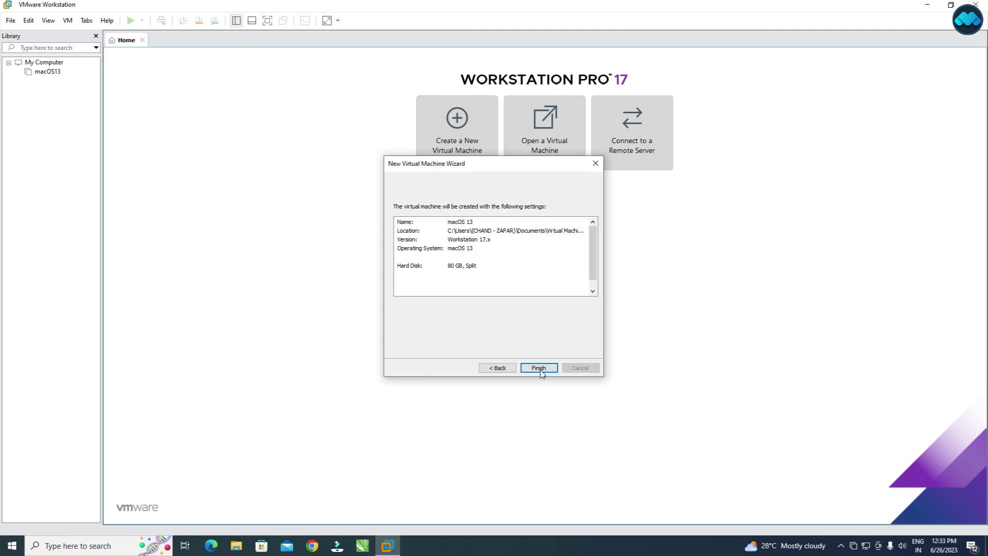
pyautogui.click(539, 368)
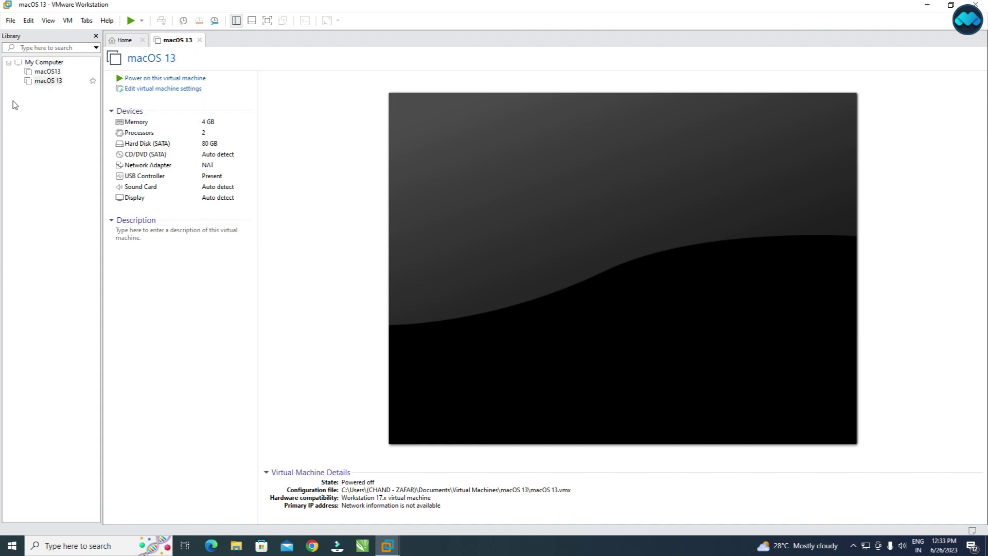
# Remove the old macOS13 entry from the VMware library.
pyautogui.rightClick(54, 74)
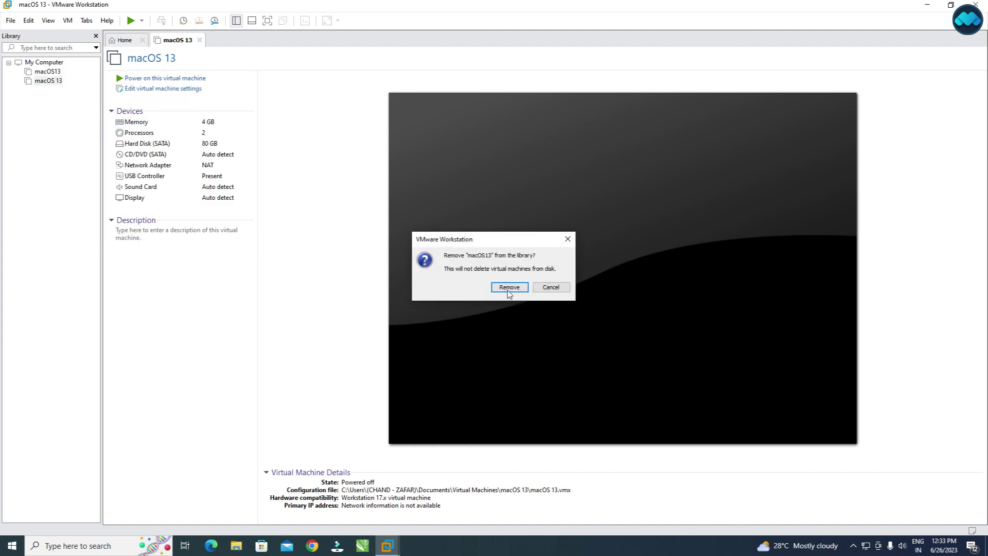
pyautogui.click(509, 289)
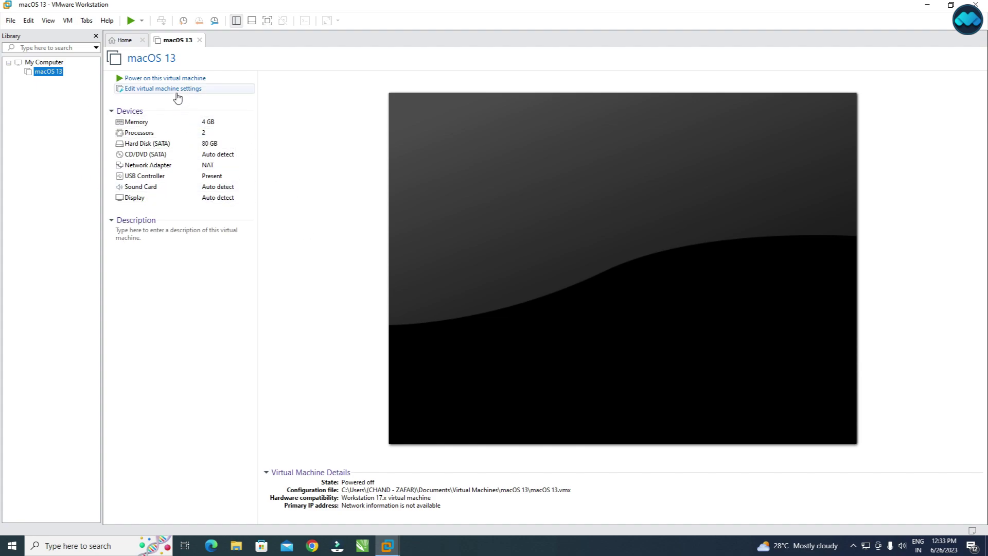
# Raise the macOS 13 VM's memory to about 12.1 GB and set 4 cores per processor.
pyautogui.click(189, 91)
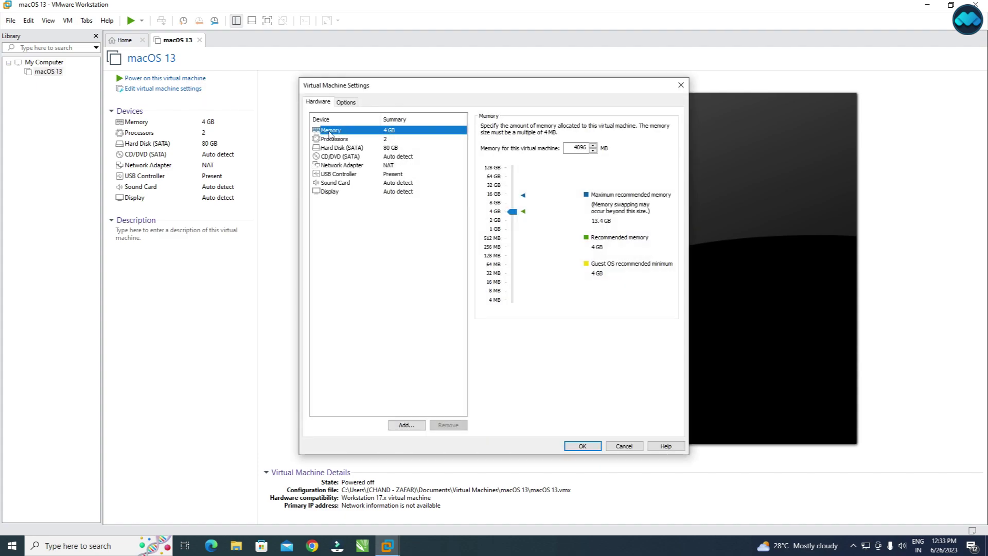
pyautogui.moveTo(512, 212); pyautogui.dragTo(512, 201)
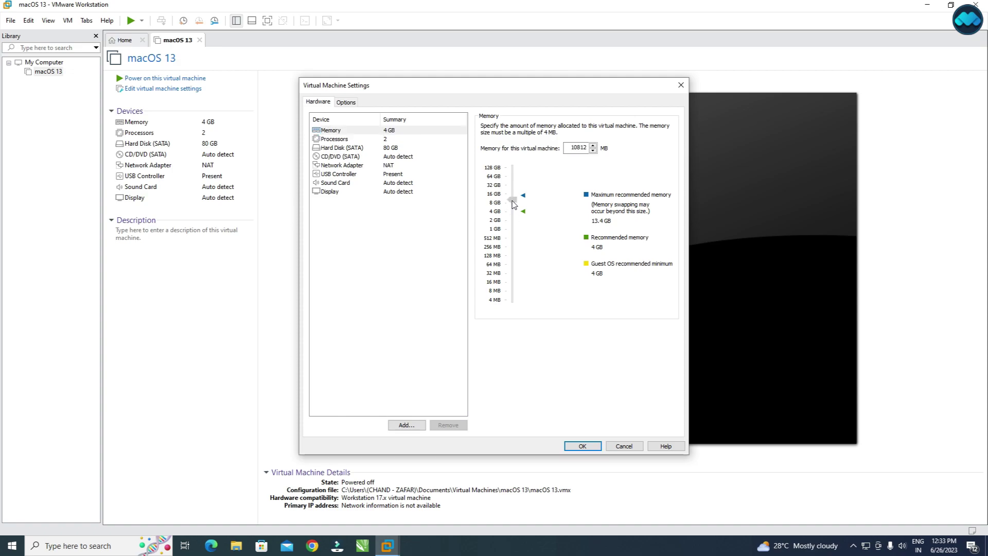
pyautogui.moveTo(513, 204); pyautogui.dragTo(513, 202)
pyautogui.click(339, 140)
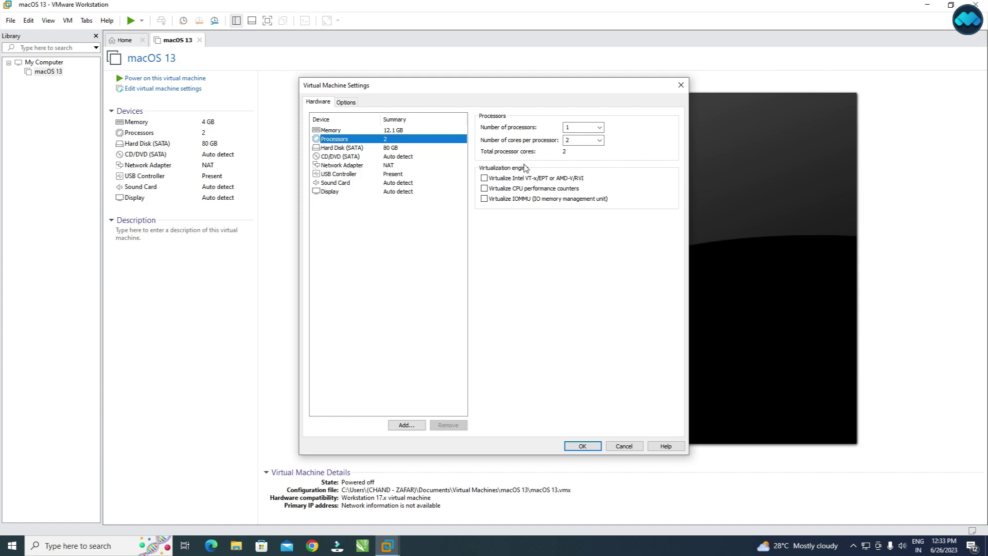
pyautogui.click(583, 140)
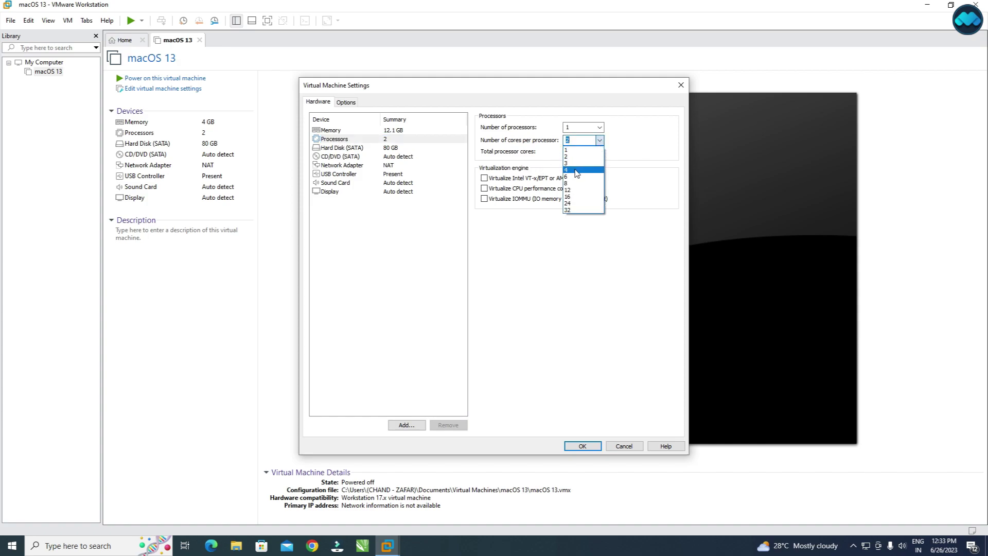
pyautogui.click(576, 166)
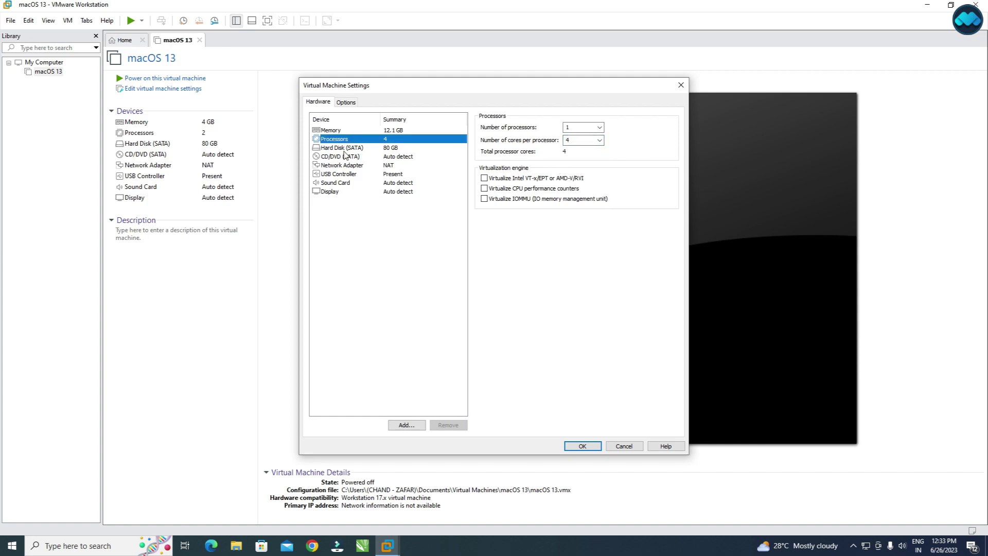
# Point the CD/DVD drive at the macOS Ventura ISO on the Desktop and save the settings.
pyautogui.click(318, 158)
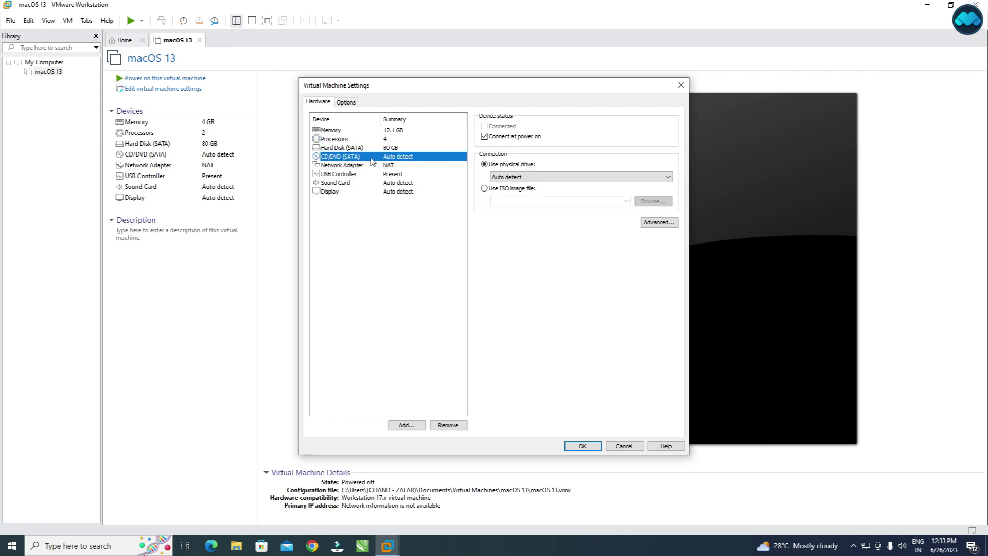
pyautogui.click(486, 189)
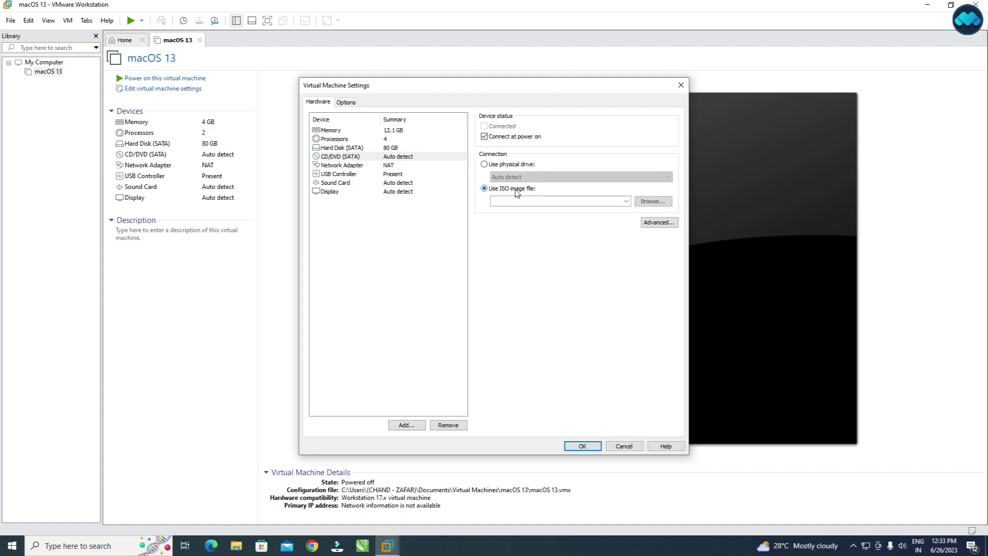
pyautogui.click(646, 204)
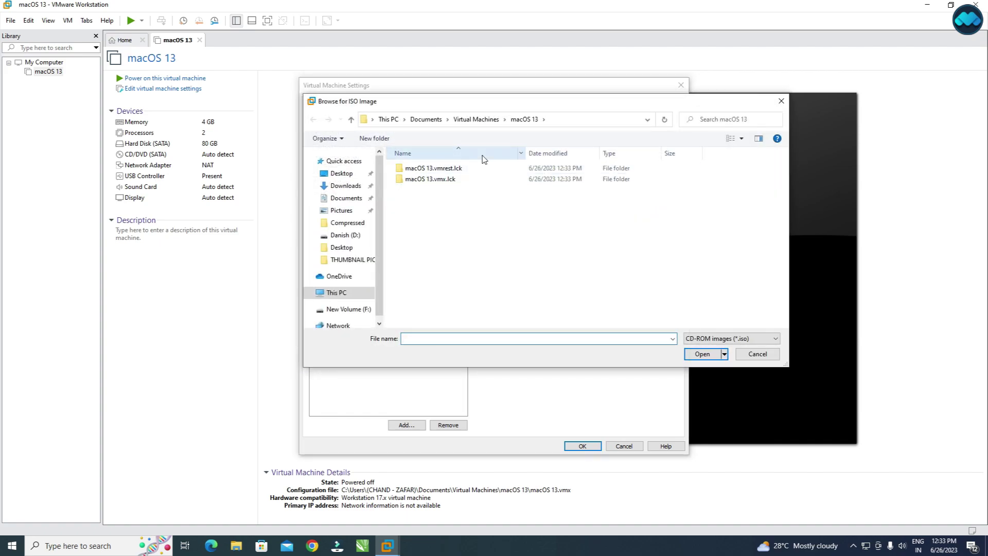
pyautogui.click(344, 174)
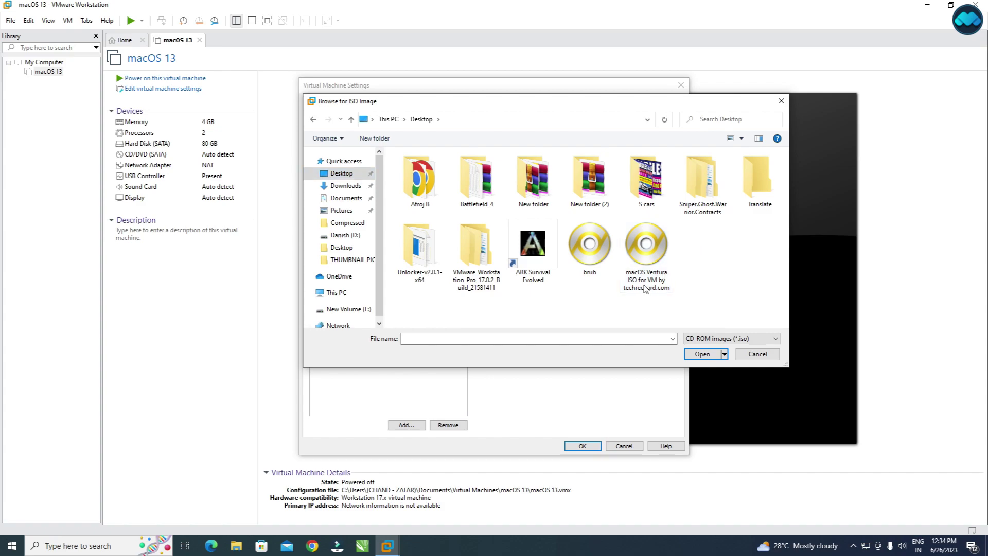
pyautogui.click(647, 284)
pyautogui.click(702, 354)
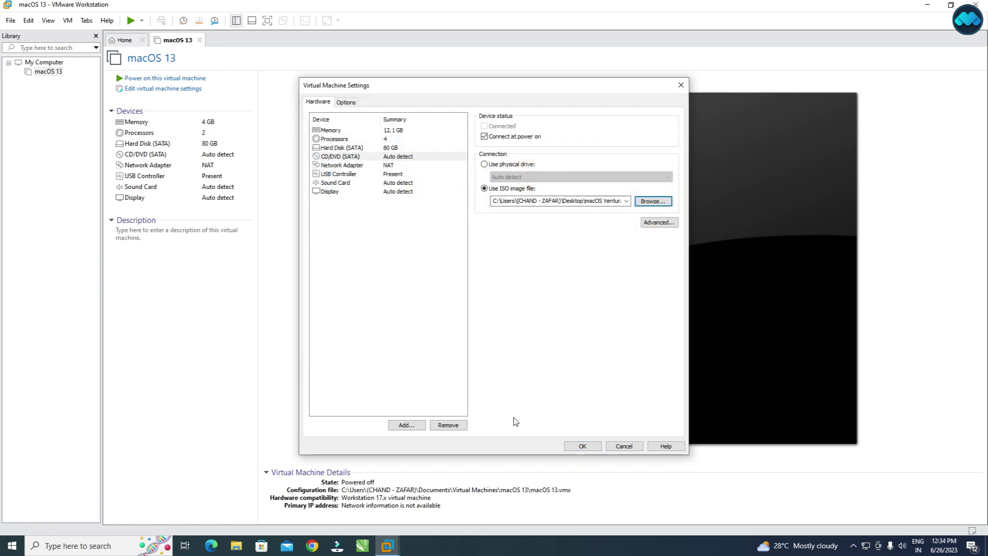
pyautogui.click(583, 446)
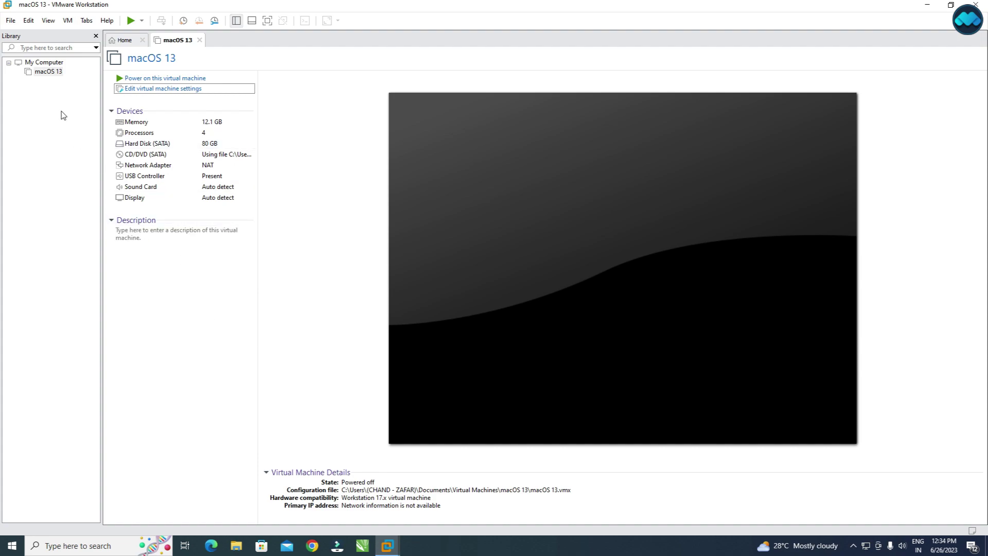
# Open the macOS 13 machine's .vmx configuration file in Notepad from its folder.
pyautogui.rightClick(42, 74)
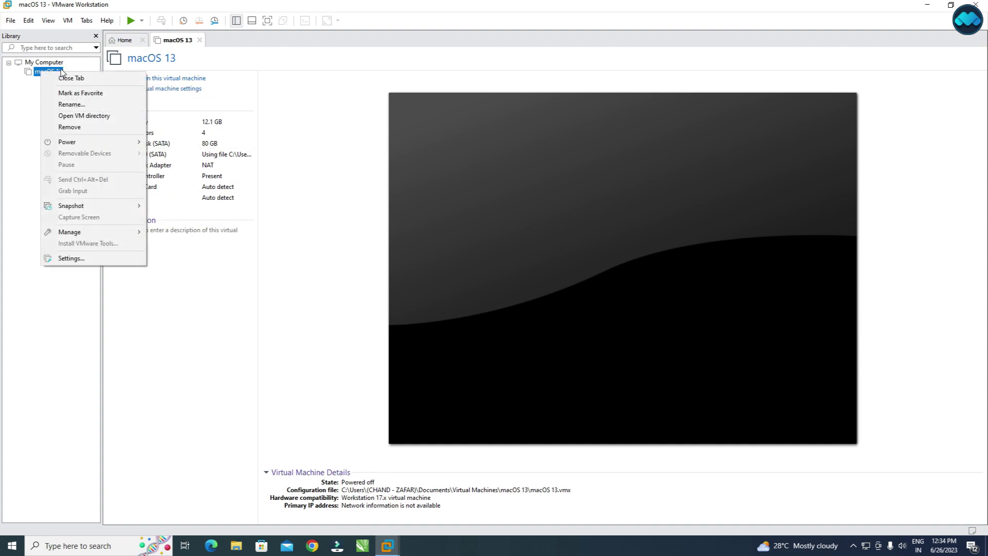
pyautogui.click(82, 116)
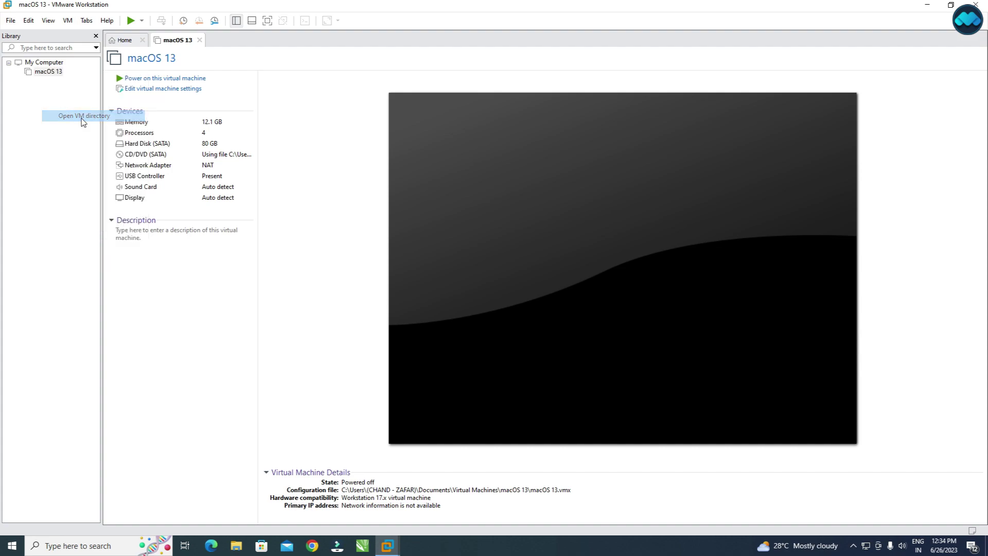
pyautogui.rightClick(305, 208)
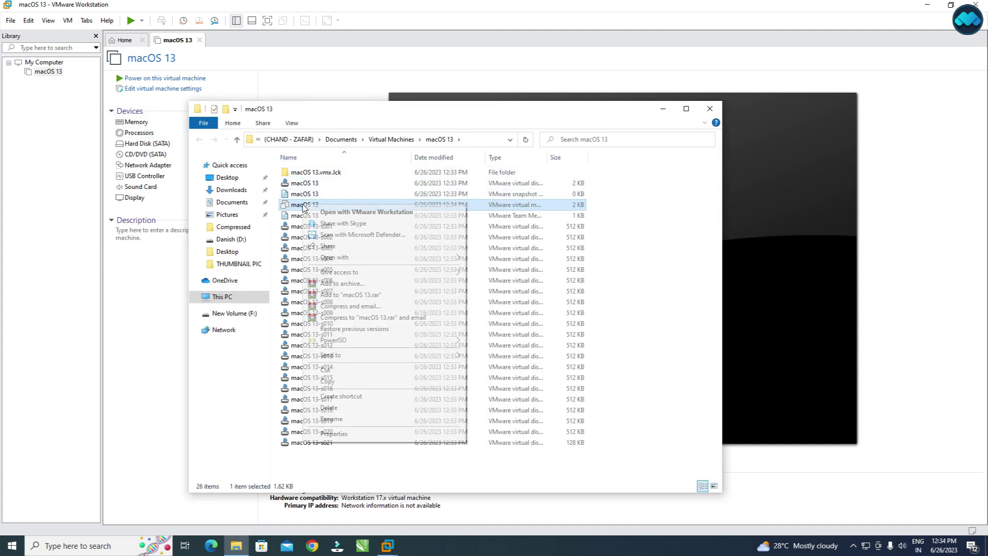
pyautogui.moveTo(426, 263)
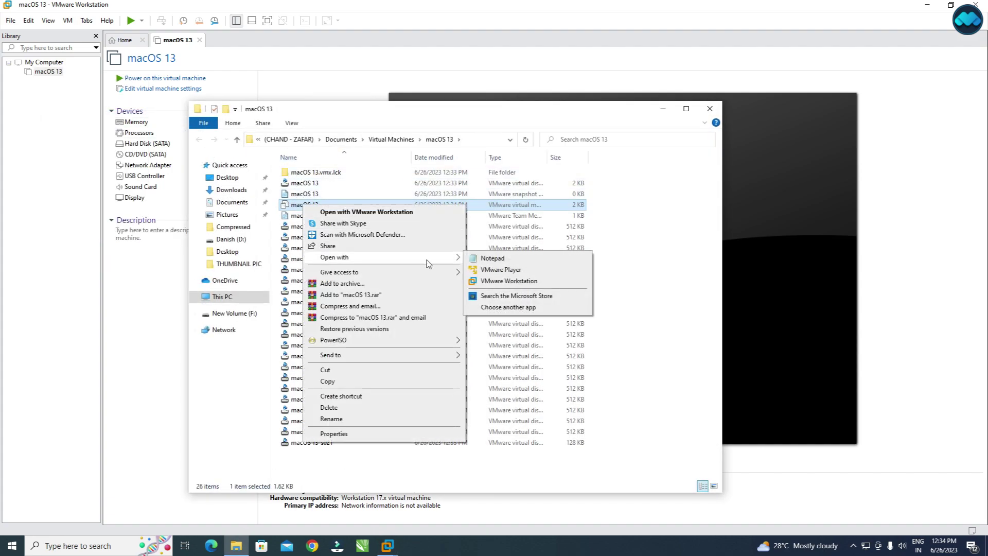
pyautogui.click(517, 308)
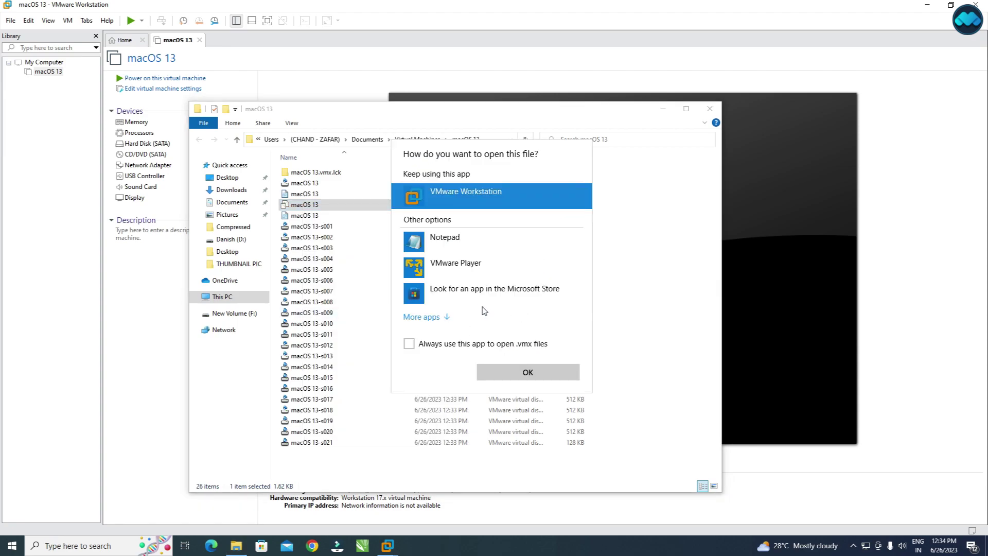
pyautogui.click(417, 323)
pyautogui.click(445, 251)
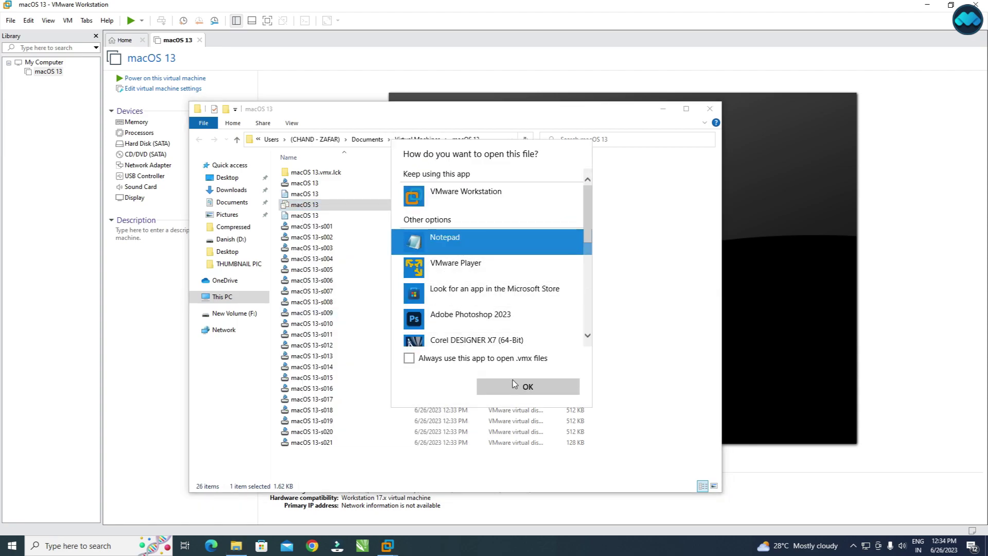
pyautogui.click(514, 381)
# Select the ethernet0.virtualDev line, then close Notepad and the VM's folder window.
pyautogui.scroll(-3, 216, 400)
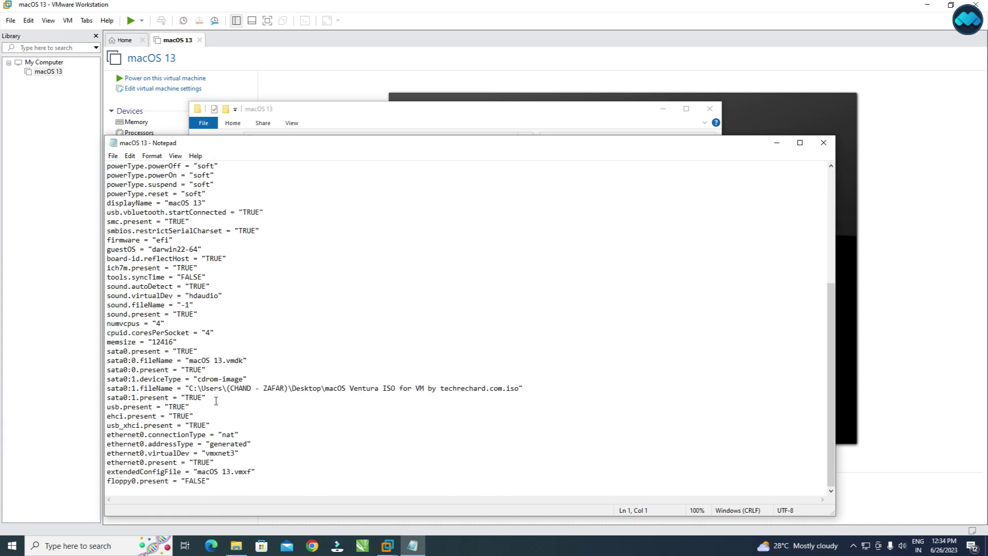
pyautogui.click(177, 454)
pyautogui.moveTo(108, 454); pyautogui.dragTo(208, 453)
pyautogui.click(822, 144)
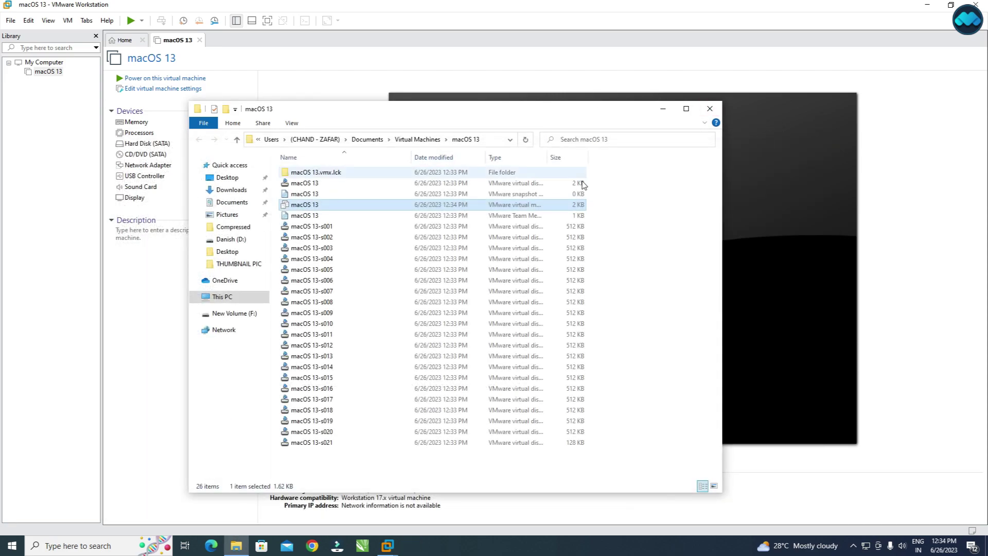
pyautogui.click(710, 105)
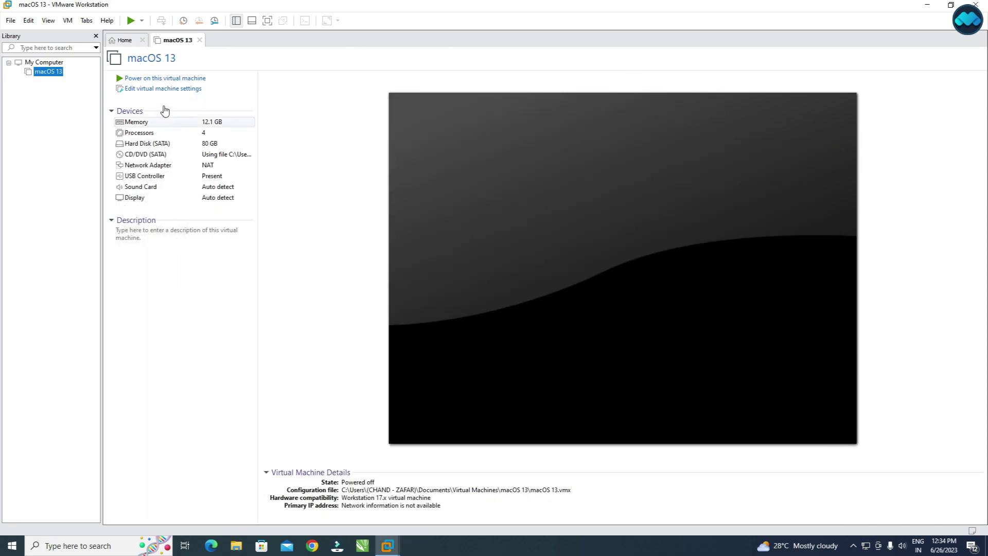
# Power on the macOS 13 VM, dismiss the hint bar, and switch to full screen.
pyautogui.click(143, 80)
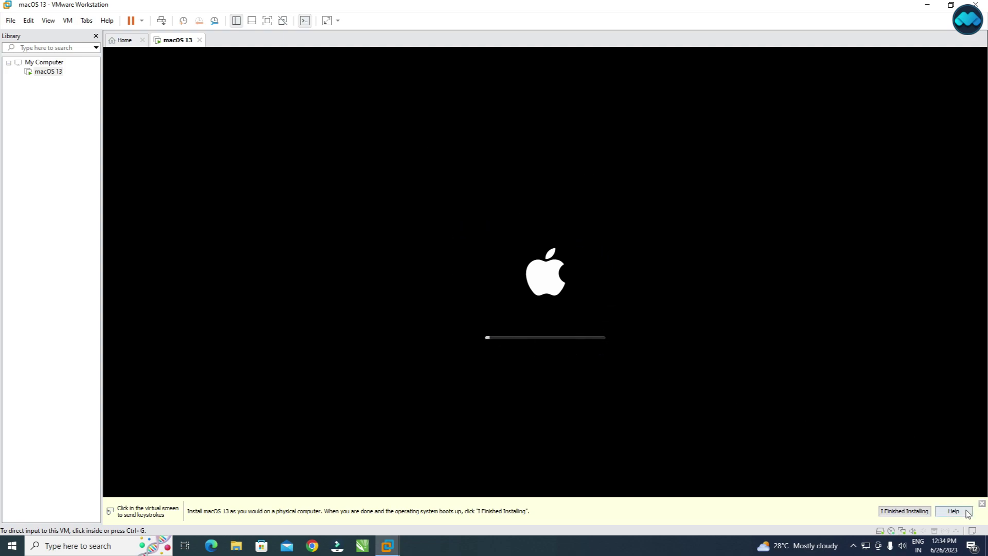
pyautogui.click(905, 511)
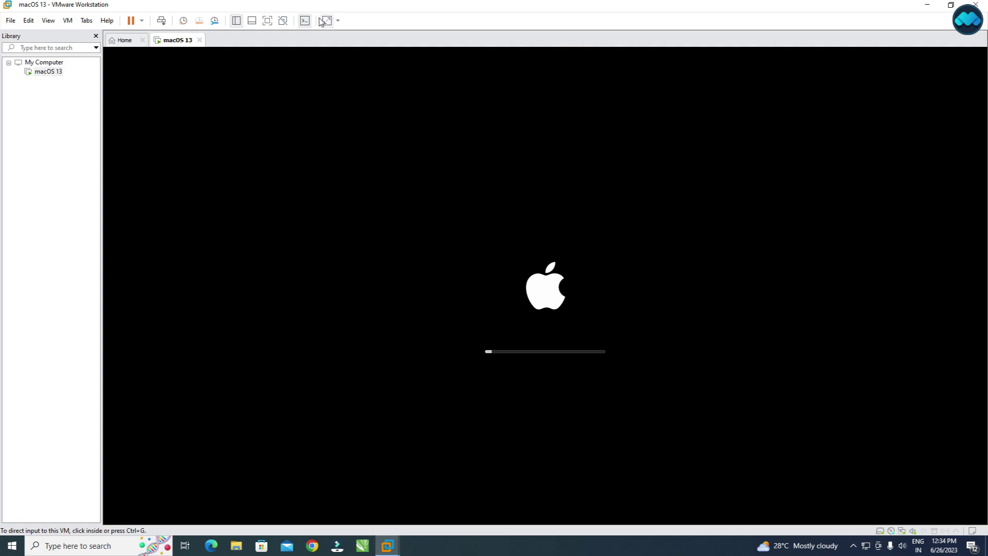
pyautogui.click(268, 20)
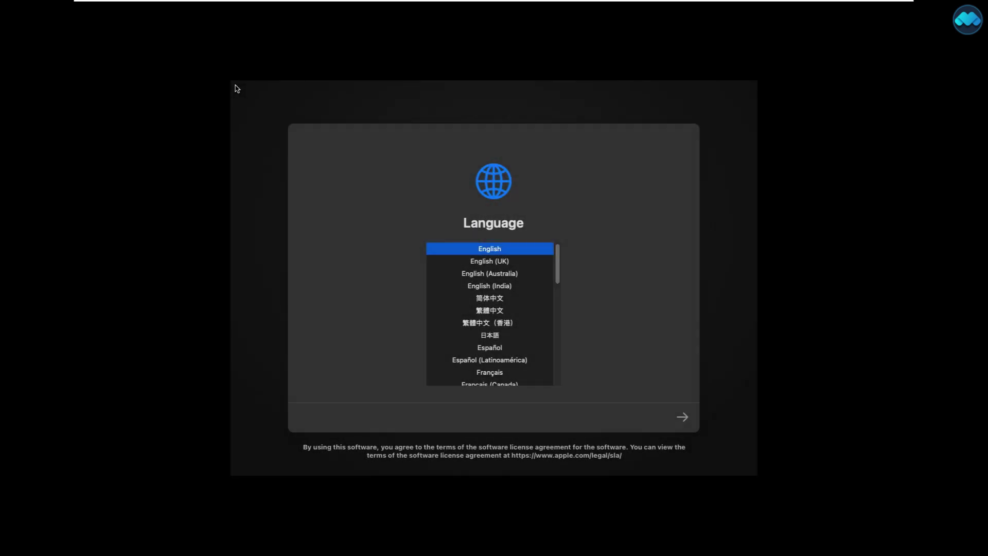
# Continue in English and open Disk Utility from the macOS recovery options.
pyautogui.click(686, 419)
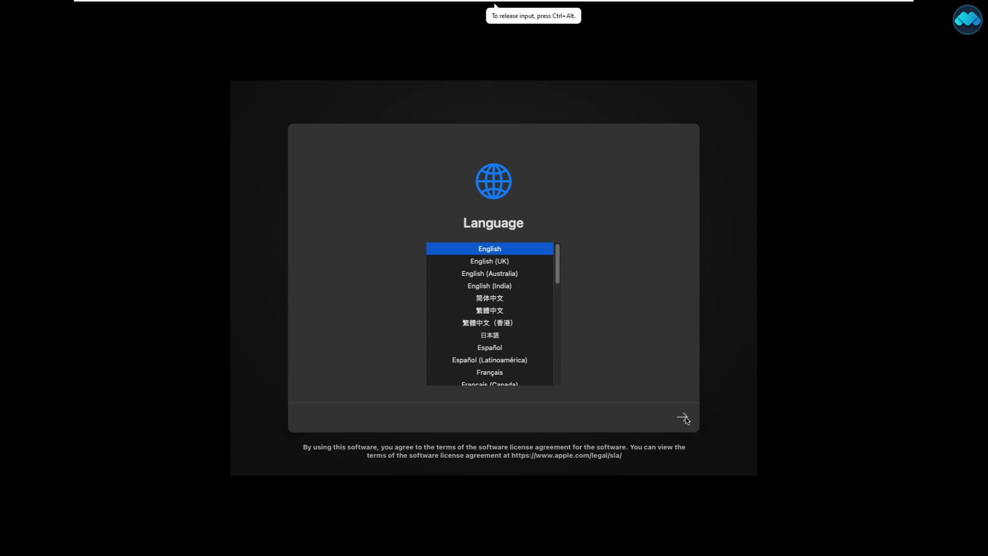
pyautogui.click(685, 419)
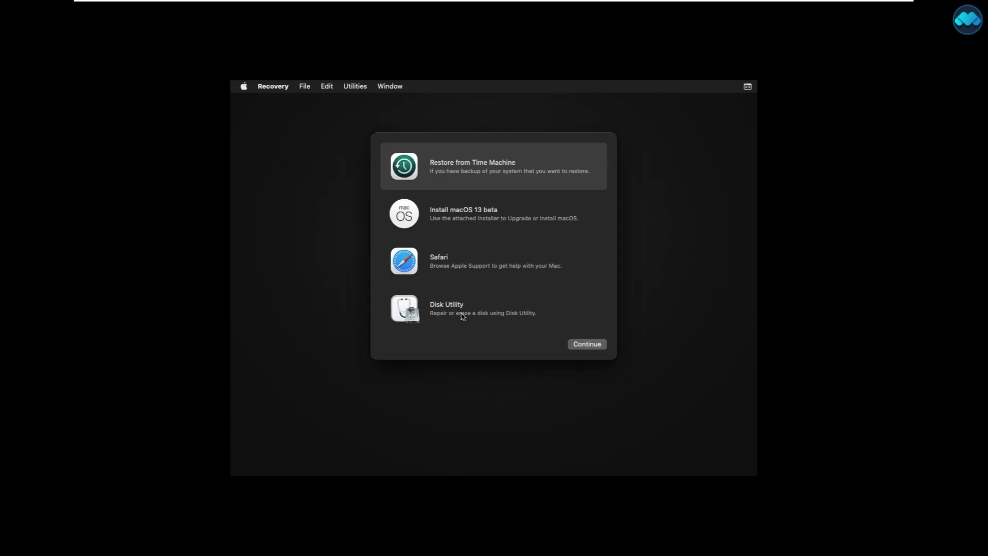
pyautogui.click(432, 308)
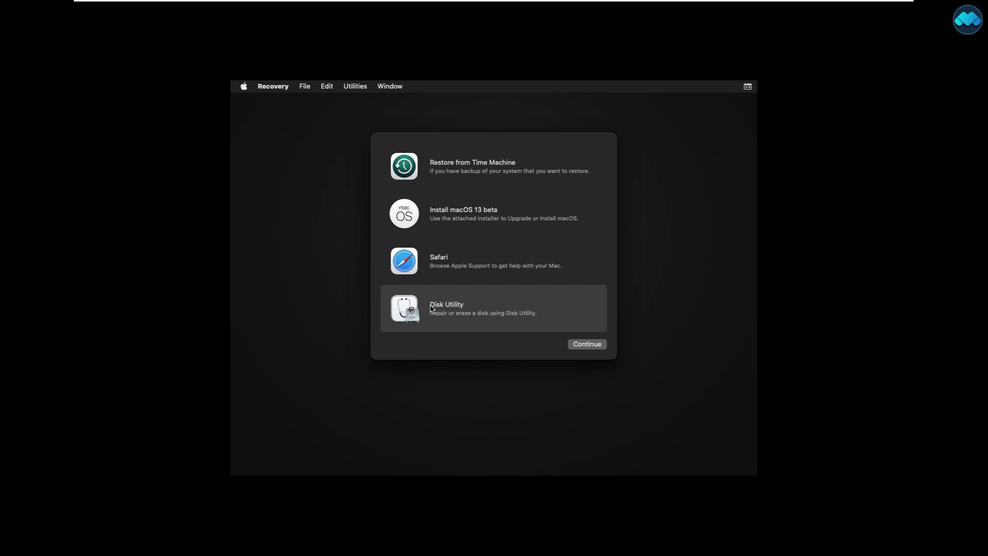
pyautogui.click(589, 346)
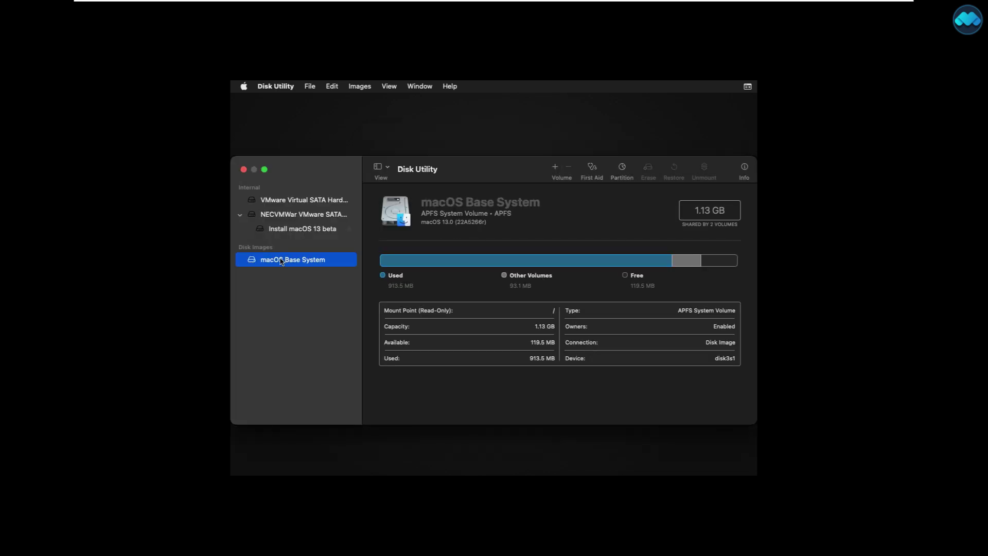
# Erase the VMware Virtual SATA drive as an APFS volume named macOS13, then quit Disk Utility.
pyautogui.click(304, 202)
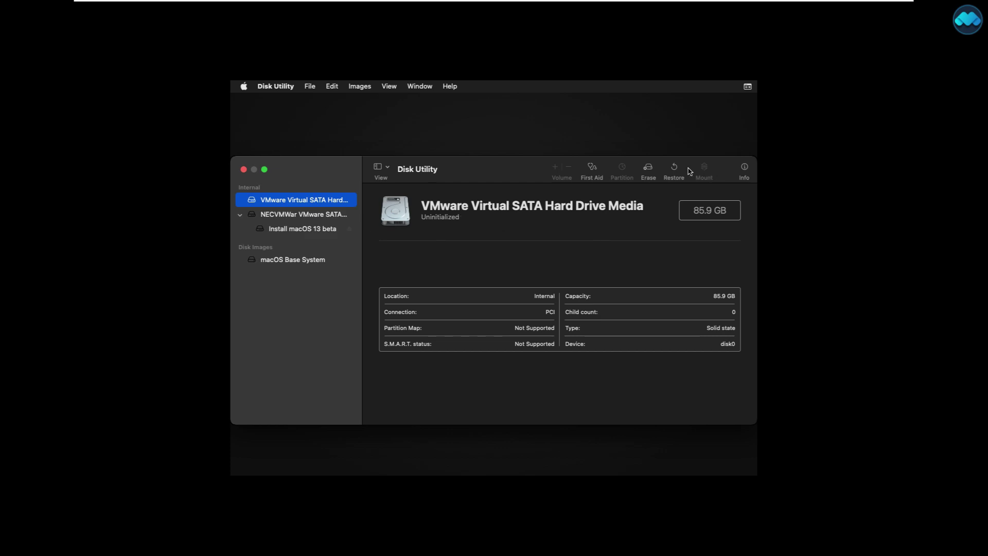
pyautogui.click(648, 170)
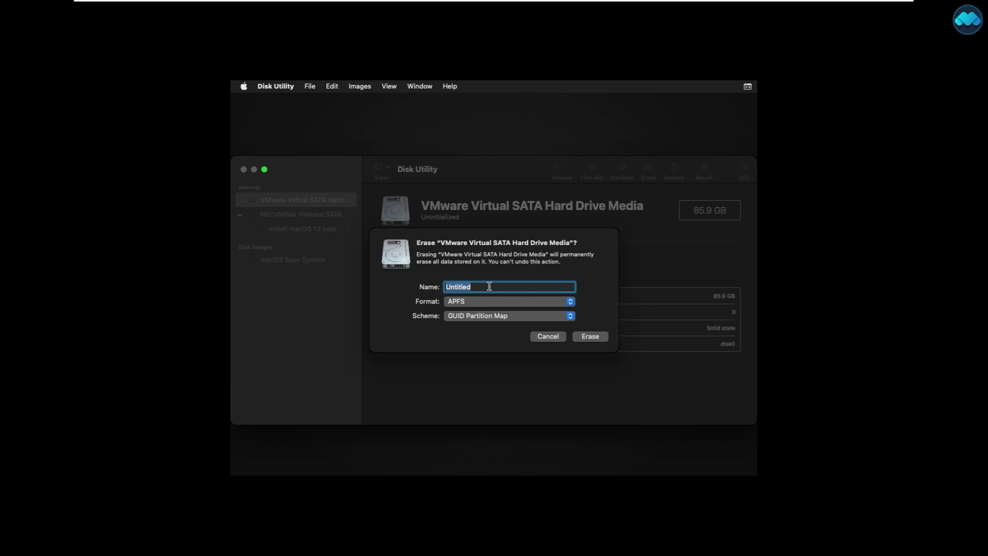
pyautogui.write('macOS13')
pyautogui.click(581, 338)
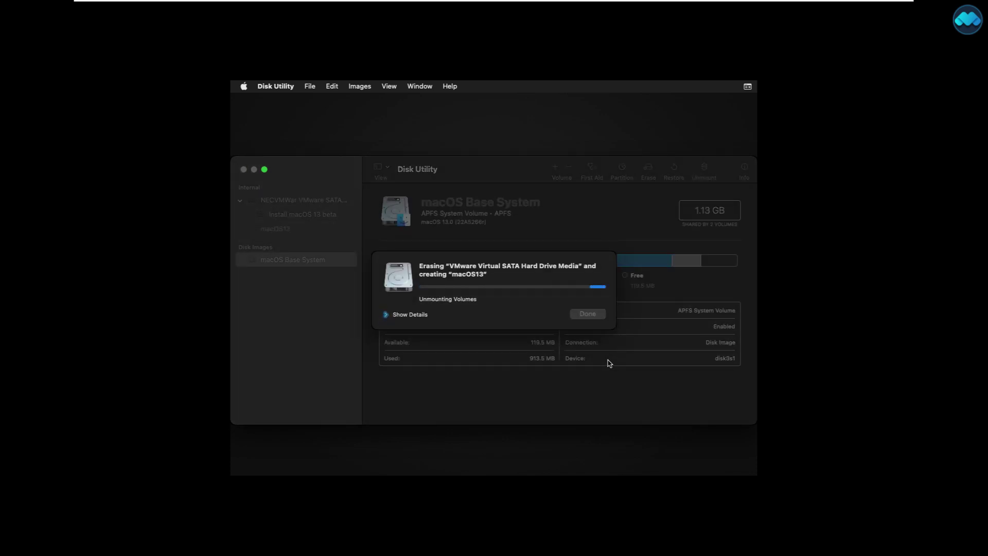
pyautogui.click(595, 315)
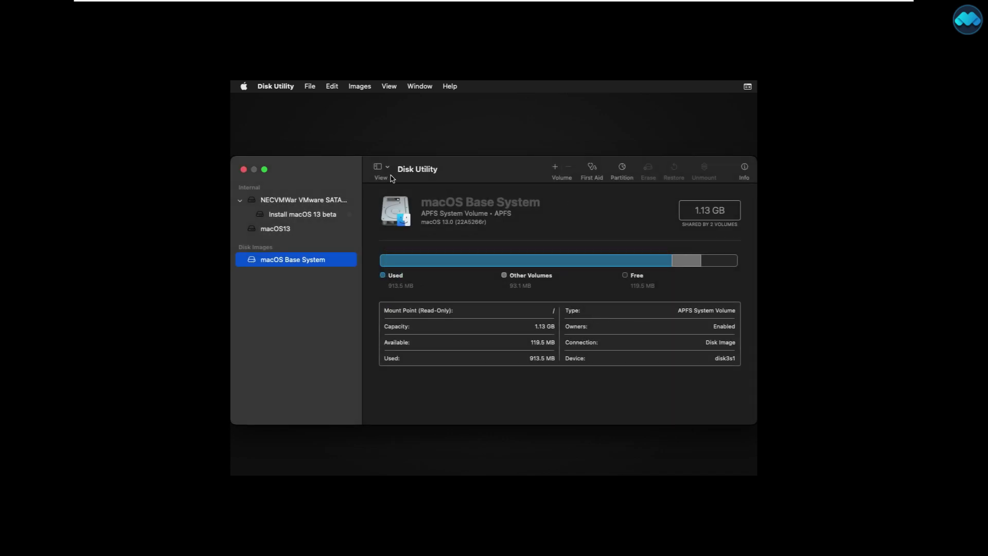
pyautogui.click(244, 170)
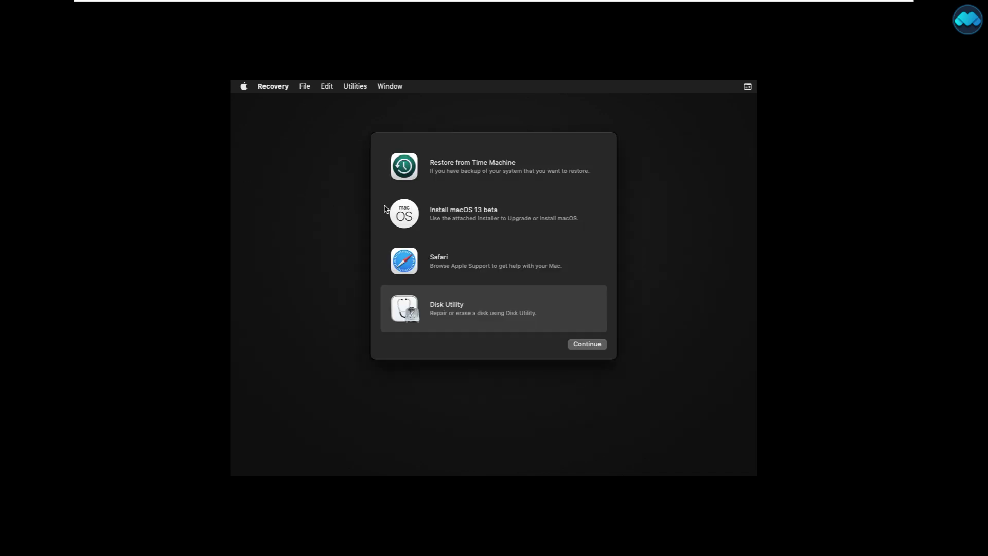
# Launch the macOS 13 beta installer, agree to its license, and select the macOS13 disk.
pyautogui.click(455, 217)
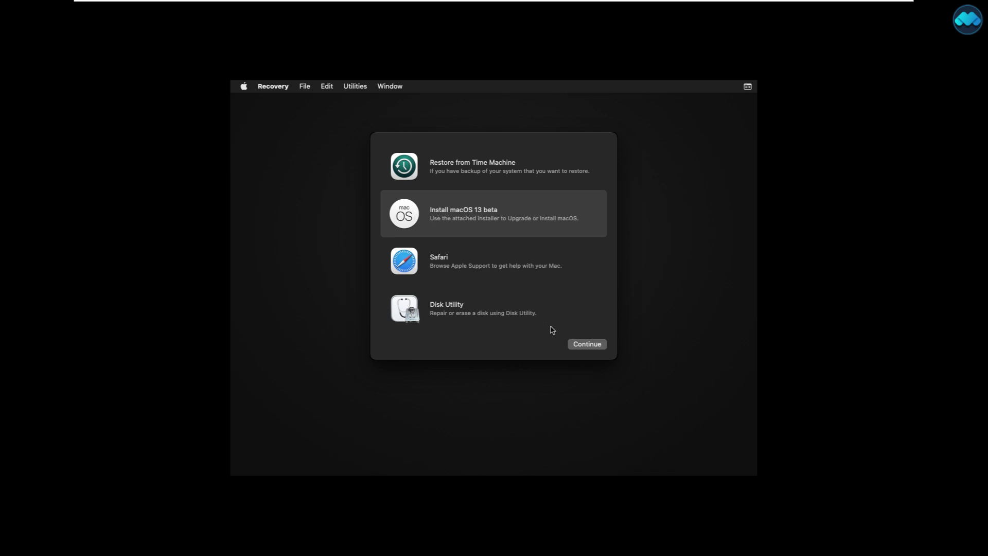
pyautogui.click(580, 345)
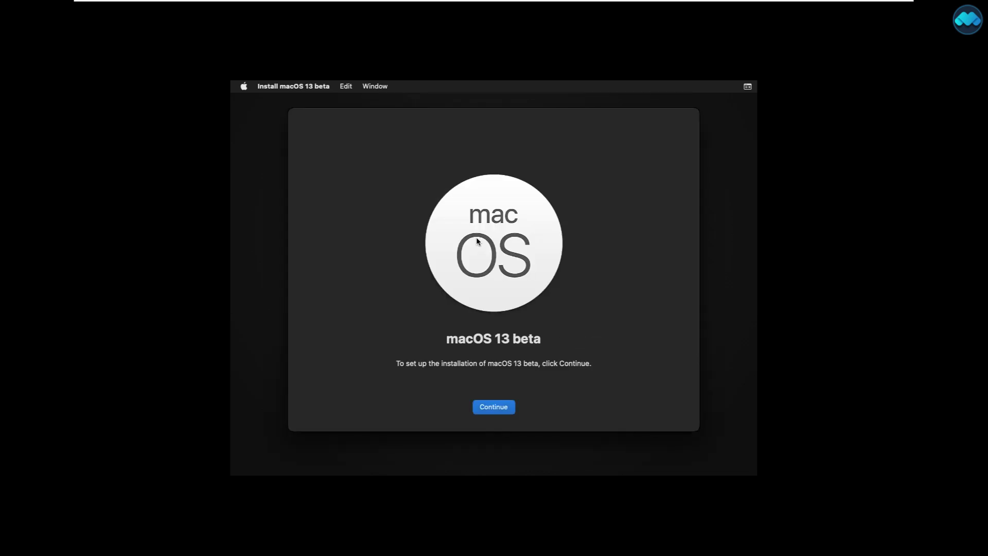
pyautogui.click(501, 408)
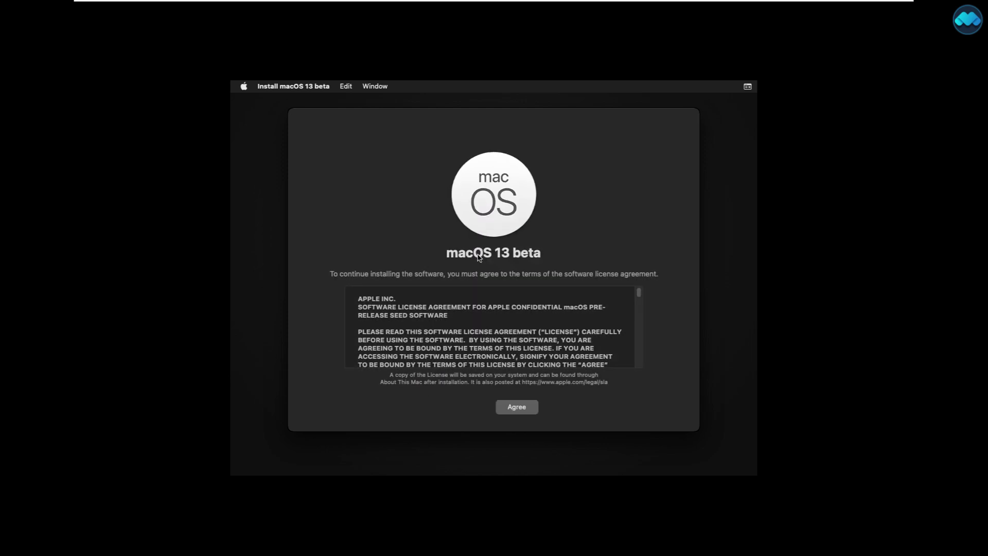
pyautogui.moveTo(640, 294); pyautogui.dragTo(645, 365)
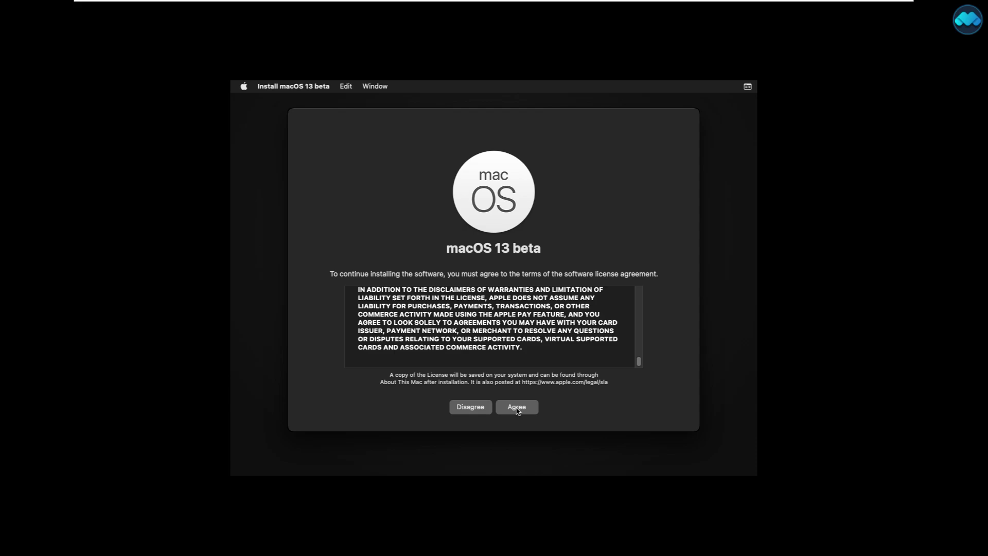
pyautogui.click(516, 407)
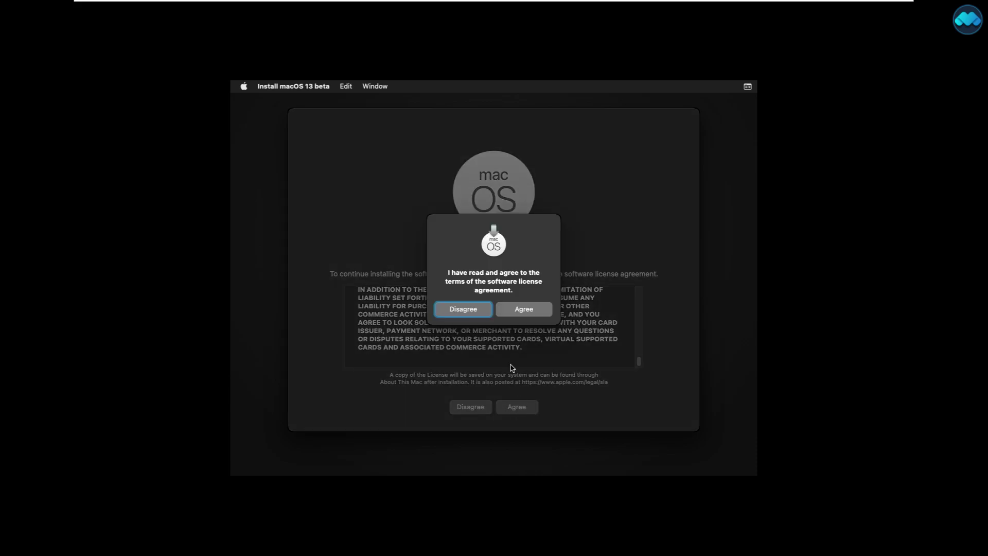
pyautogui.click(523, 309)
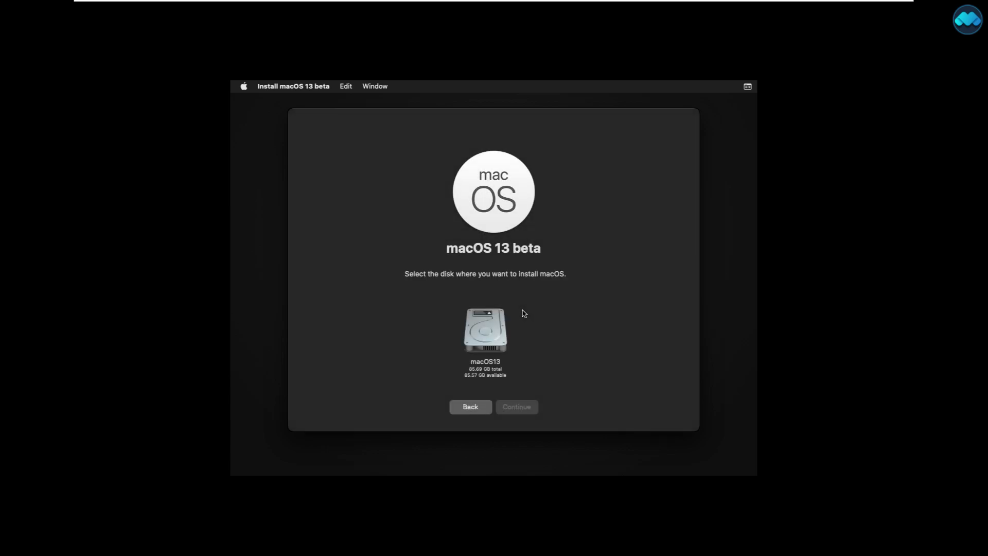
pyautogui.click(493, 326)
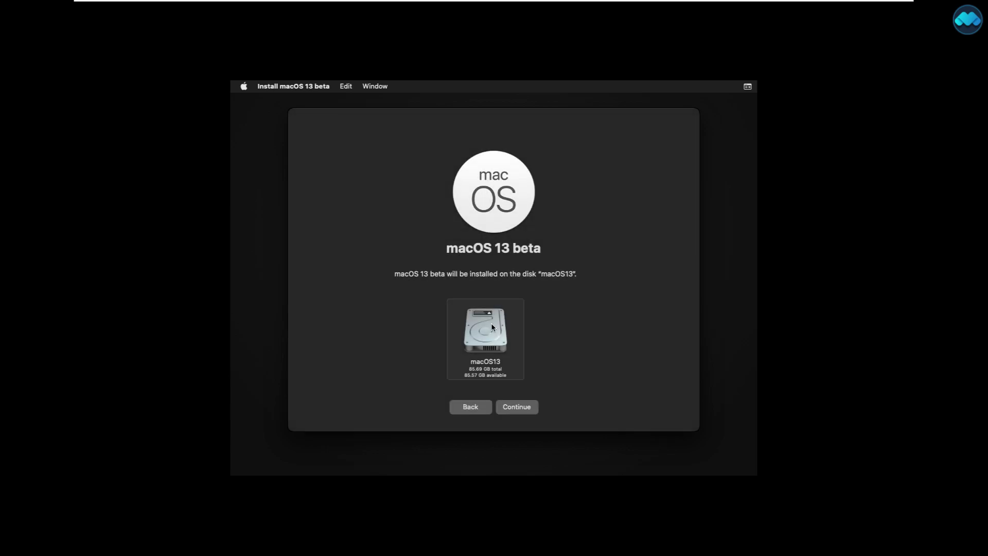
# Start the macOS 13 installation on the macOS13 disk and let it run to the country selection screen.
pyautogui.click(524, 410)
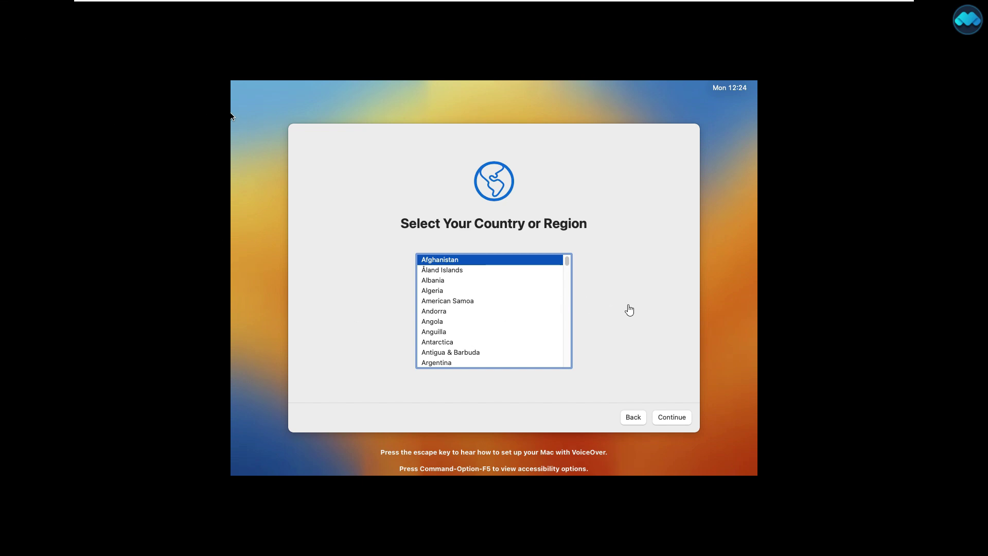
# Select India as the country or region in the setup assistant.
pyautogui.click(684, 336)
pyautogui.moveTo(567, 261); pyautogui.dragTo(565, 307)
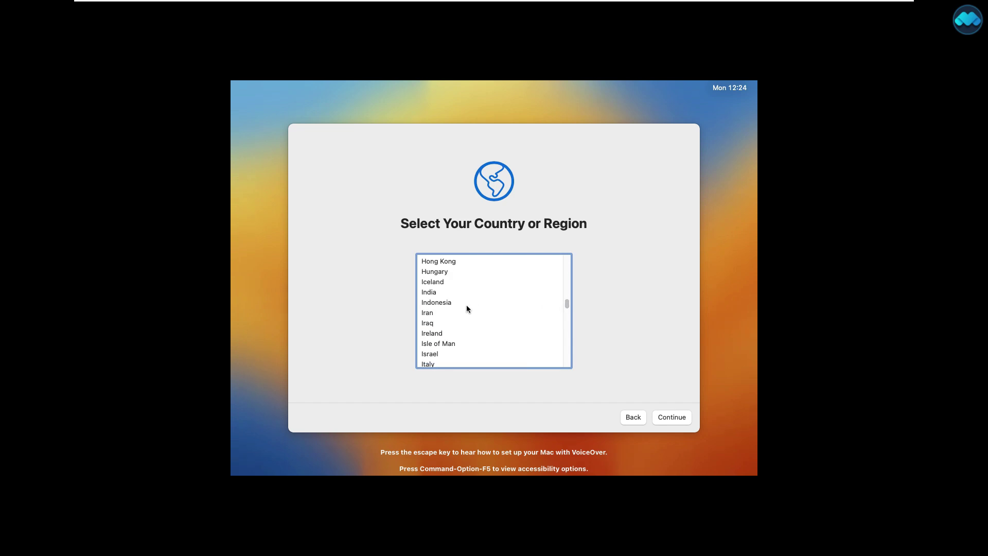
pyautogui.click(434, 292)
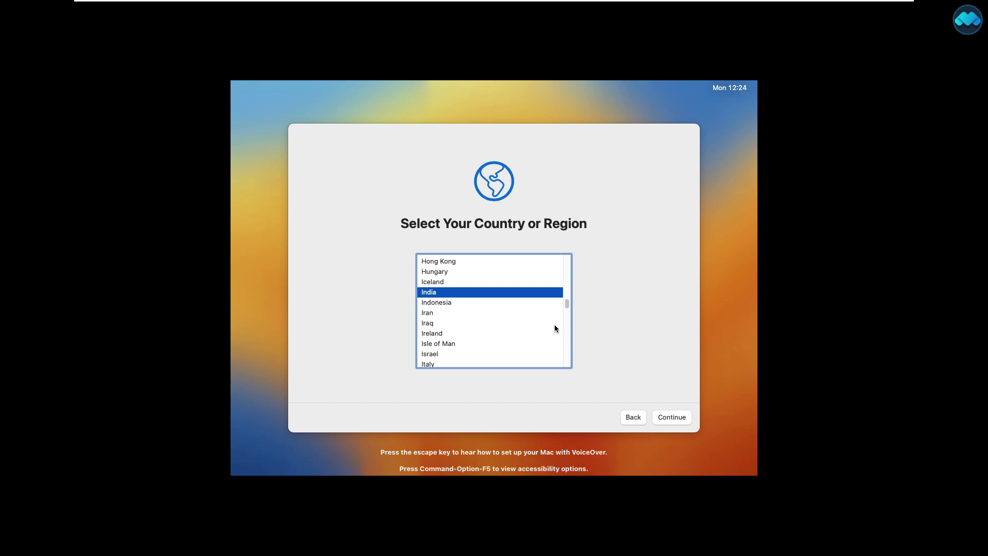
pyautogui.click(662, 416)
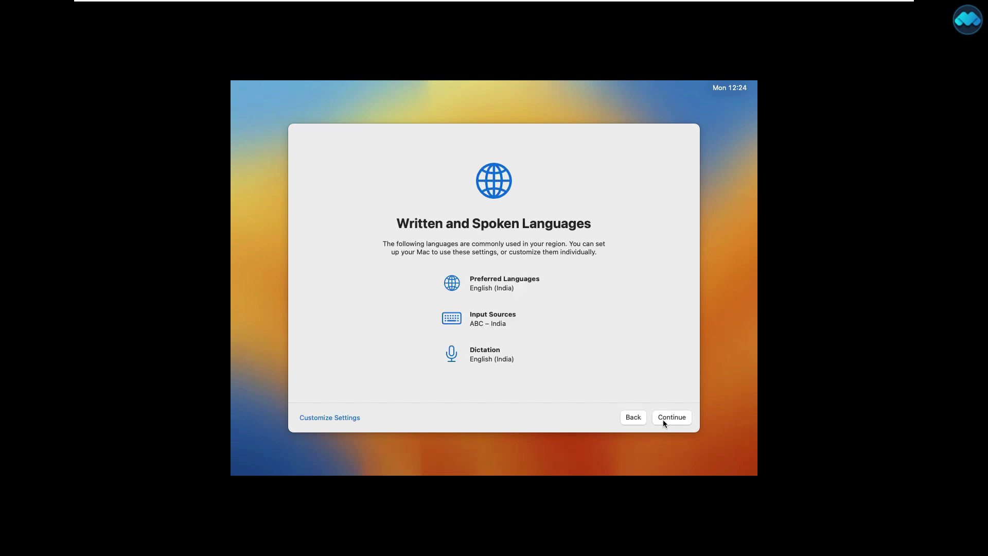
# Accept English (India) language defaults, skip Accessibility, and continue past Data & Privacy.
pyautogui.click(663, 418)
pyautogui.click(672, 417)
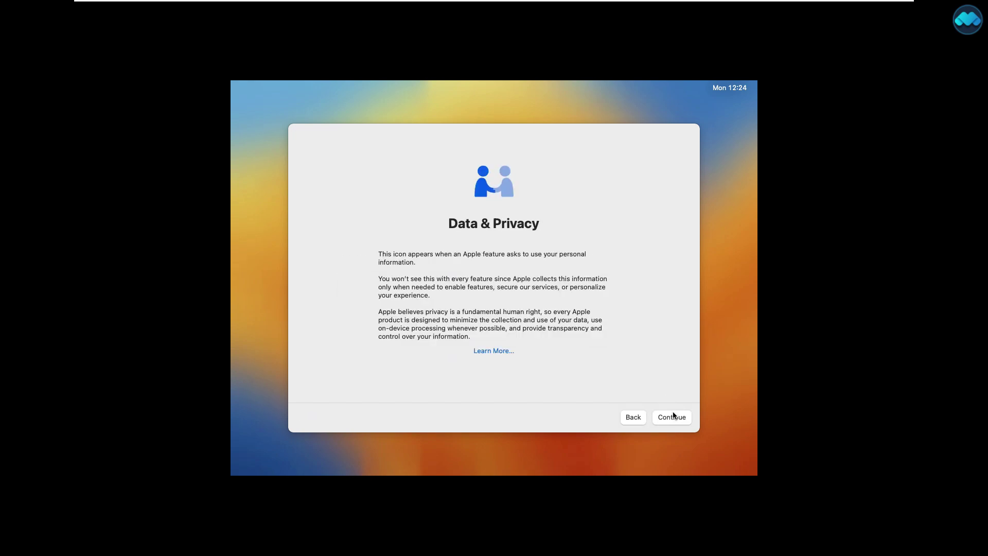
pyautogui.click(672, 418)
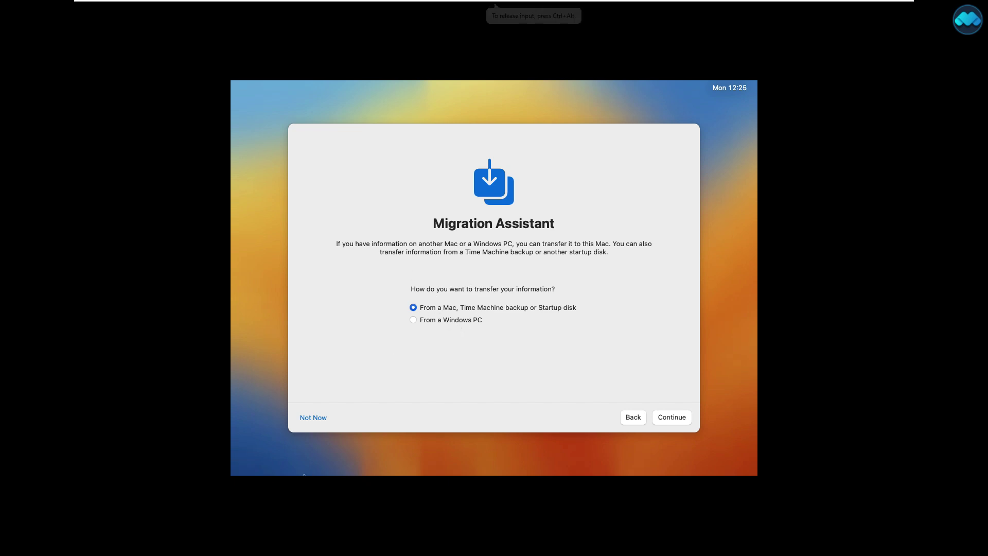
# Skip Migration Assistant and Apple ID sign-in, then agree to the macOS license terms.
pyautogui.click(318, 419)
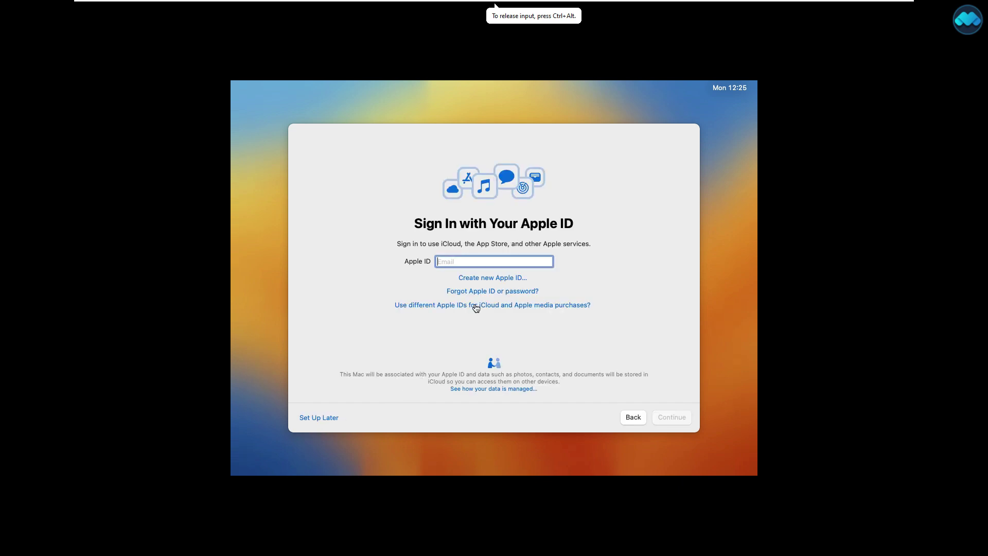
pyautogui.click(324, 419)
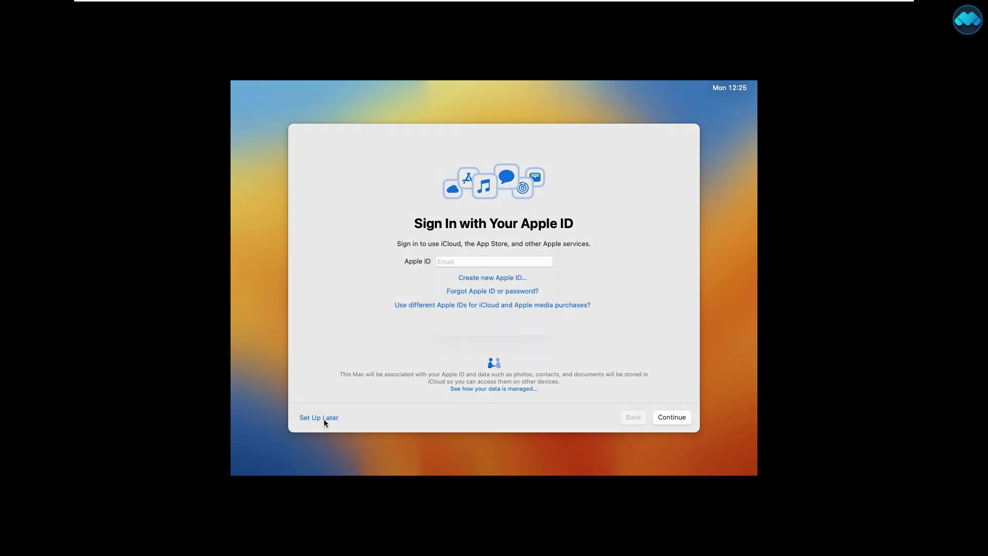
pyautogui.click(517, 327)
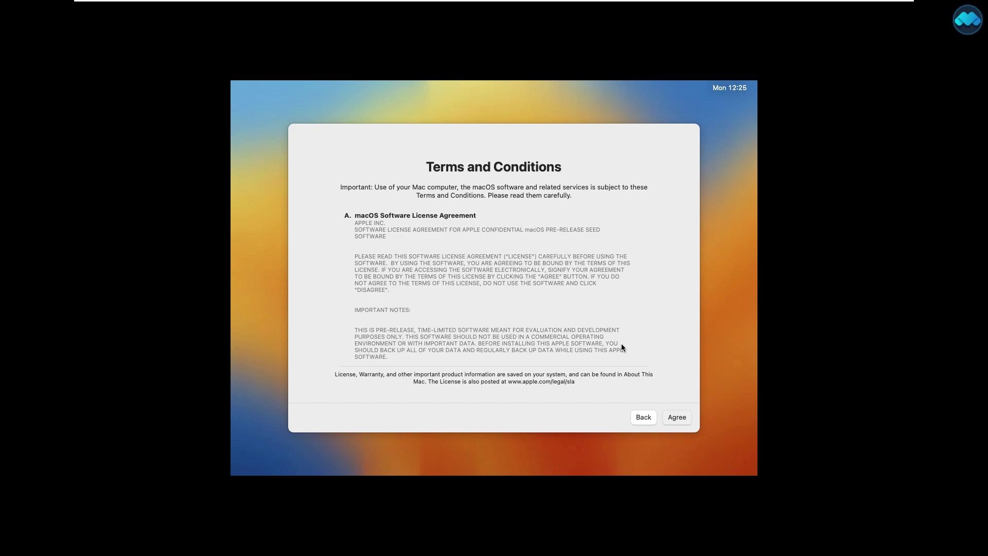
pyautogui.press('Return')
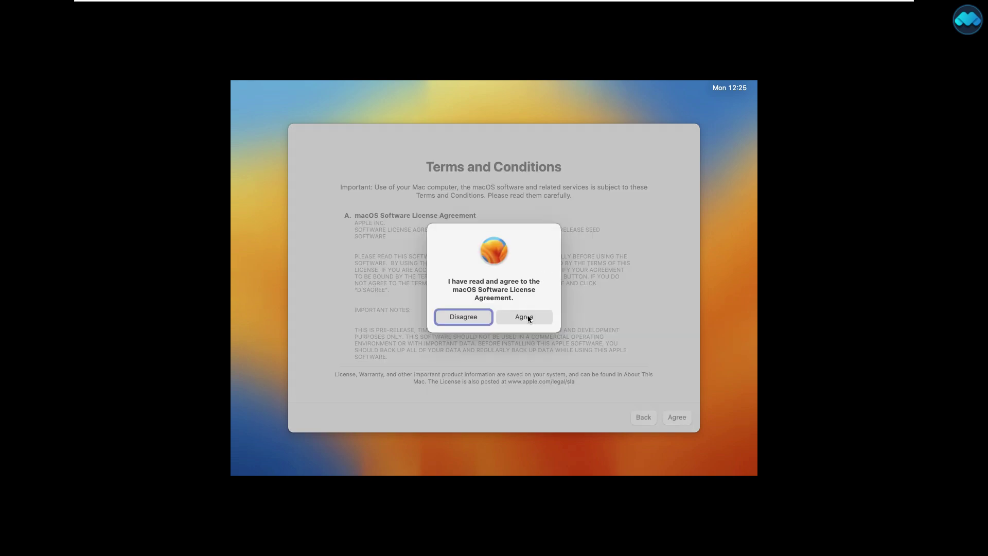
pyautogui.click(525, 316)
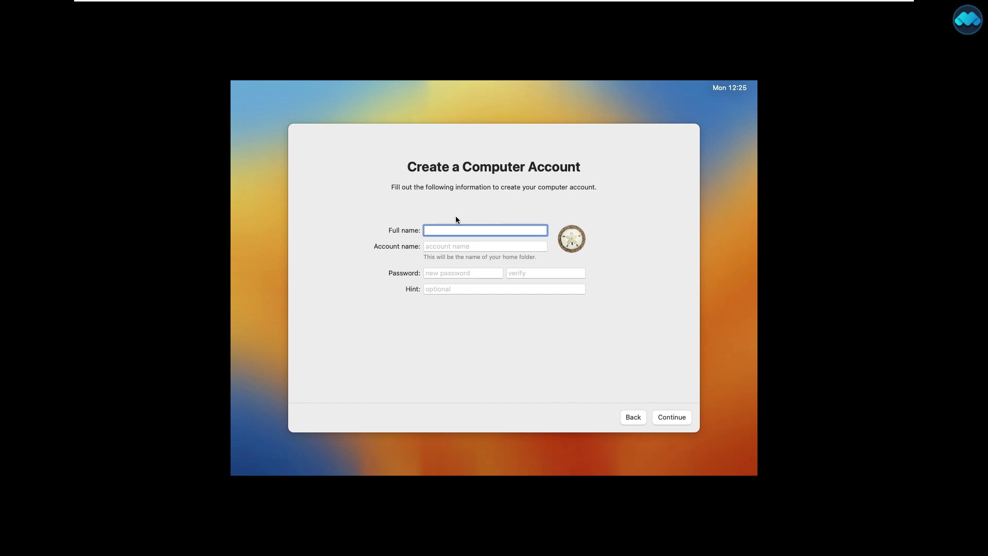
# Create the local computer account with a full name, password, verification and password hint.
pyautogui.write('mComputers')
pyautogui.click(474, 272)
pyautogui.write('1234')
pyautogui.click(561, 273)
pyautogui.write('1234')
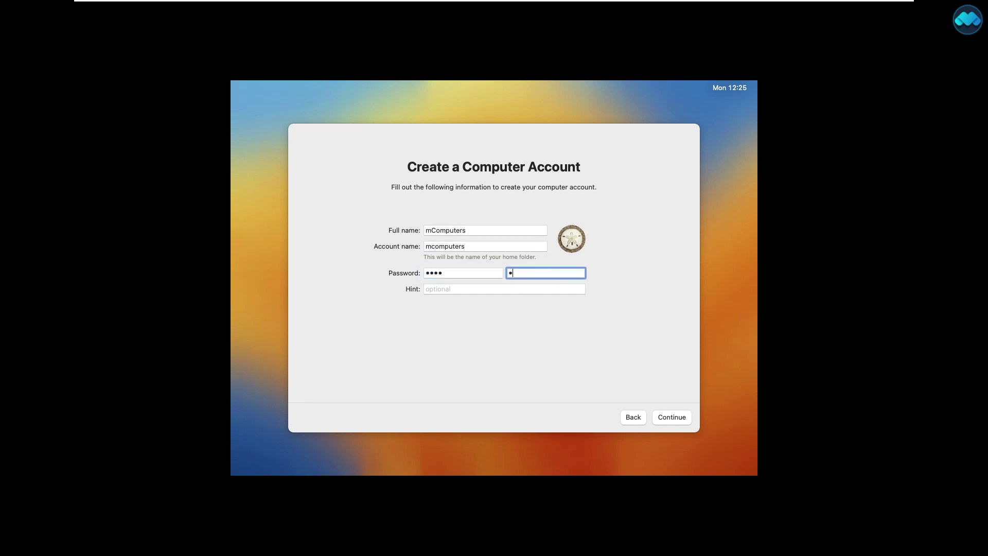
pyautogui.click(460, 290)
pyautogui.write('1111')
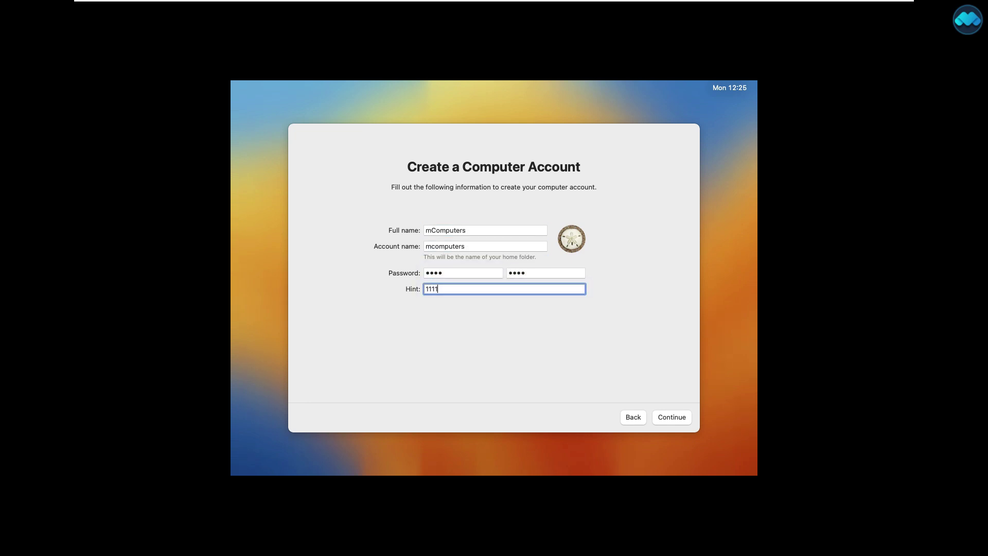
pyautogui.click(671, 419)
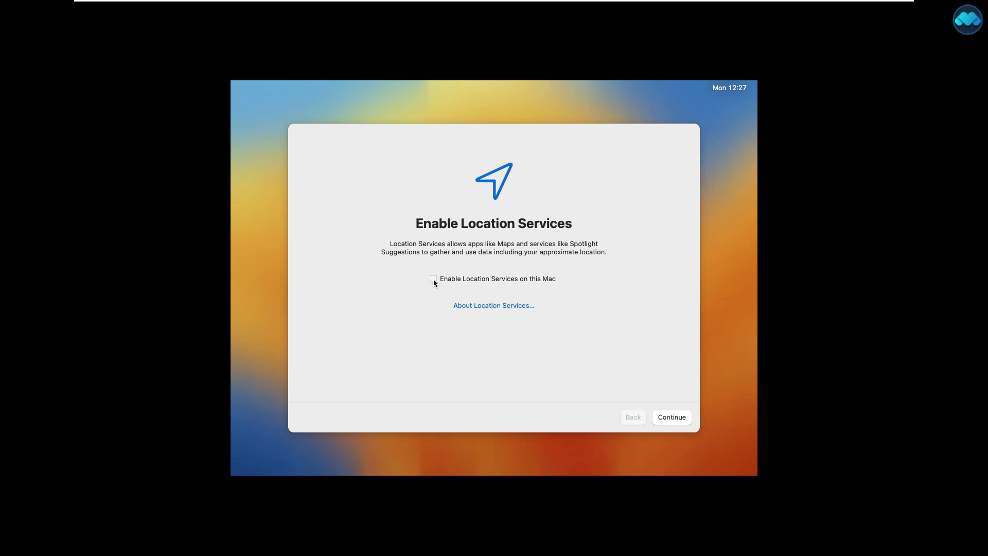
# Skip Location Services, Analytics and Screen Time, and finish setup with the Light appearance.
pyautogui.click(680, 418)
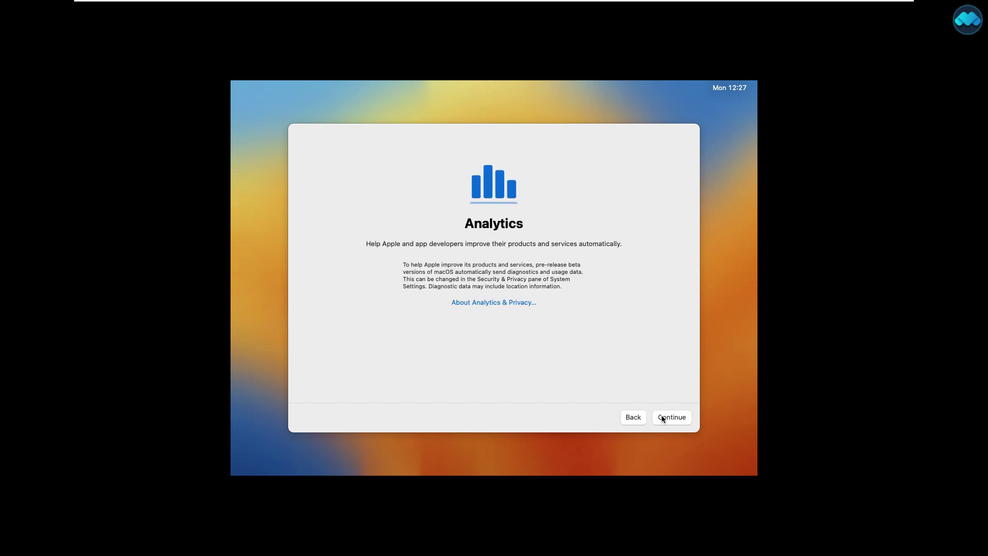
pyautogui.click(662, 415)
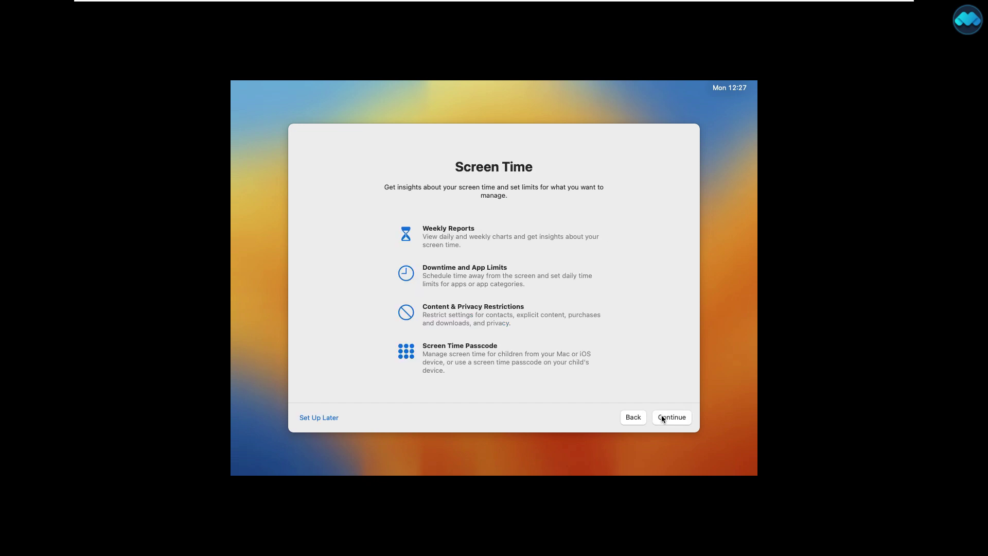
pyautogui.click(328, 418)
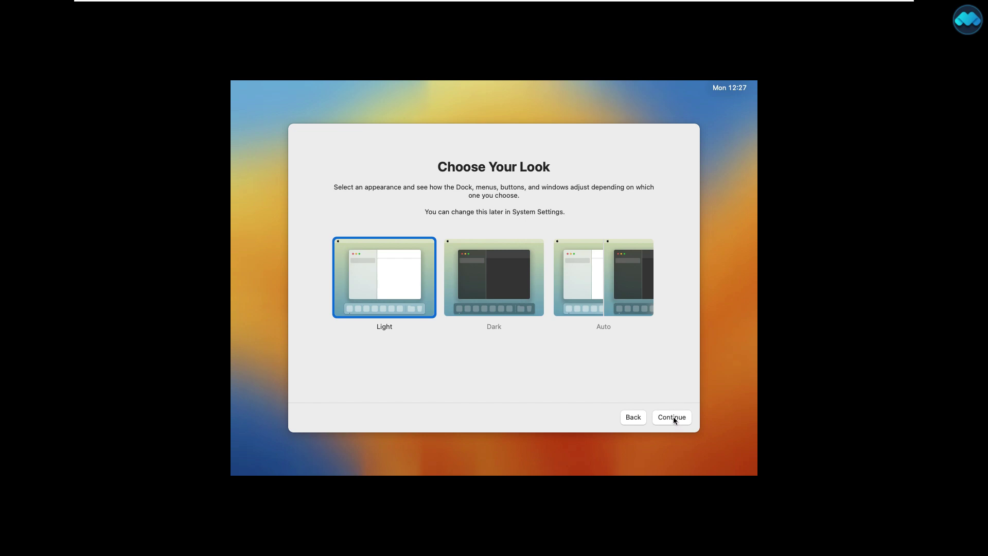
pyautogui.click(674, 417)
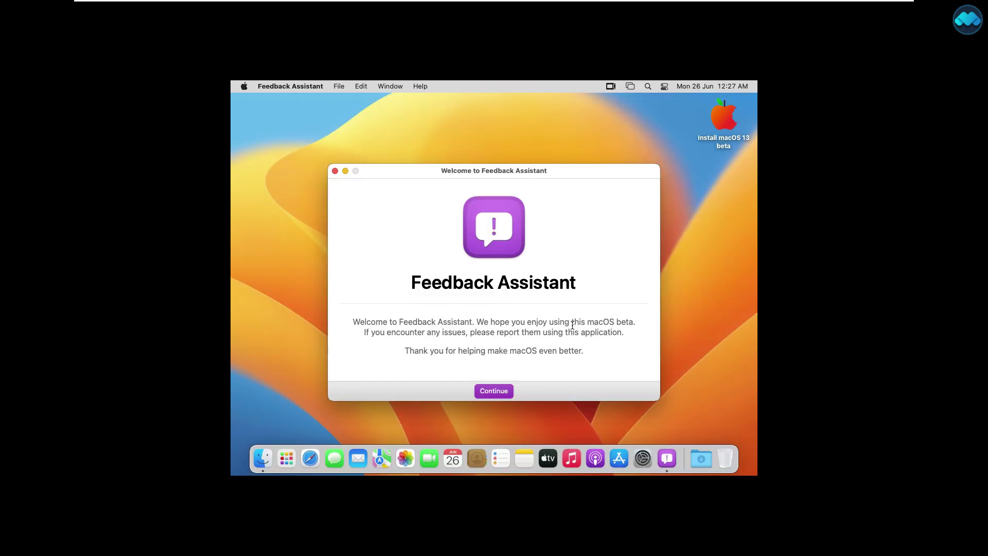
# Close Feedback Assistant and eject the Install macOS 13 beta volume from the desktop.
pyautogui.click(335, 171)
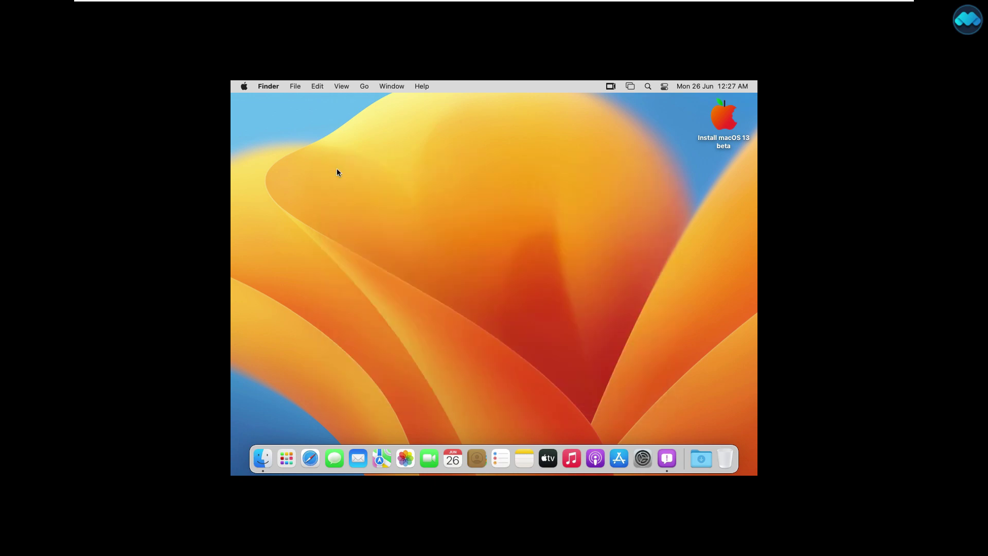
pyautogui.rightClick(722, 124)
pyautogui.click(665, 146)
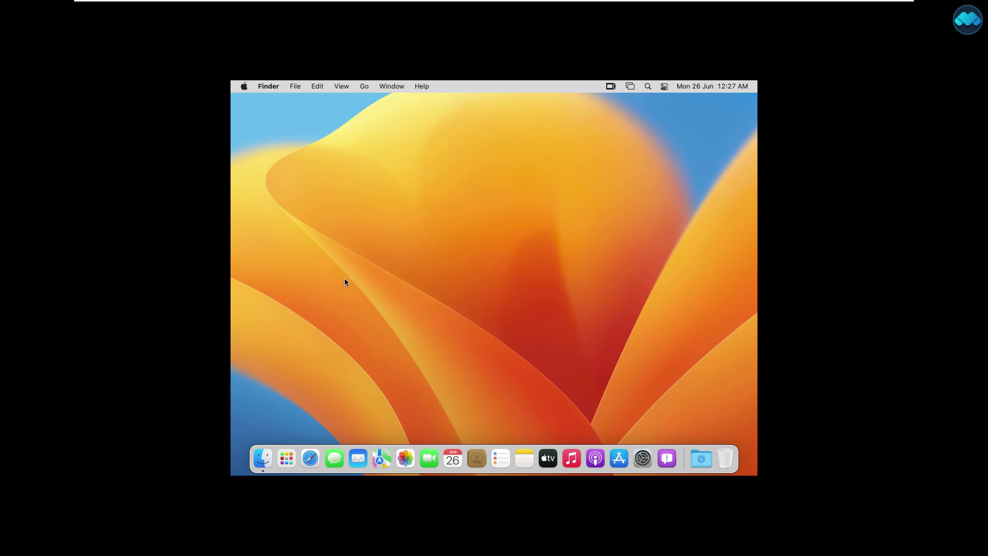
# Minimize the macOS 13 VM window to the Windows desktop and restore it from the taskbar.
pyautogui.click(275, 197)
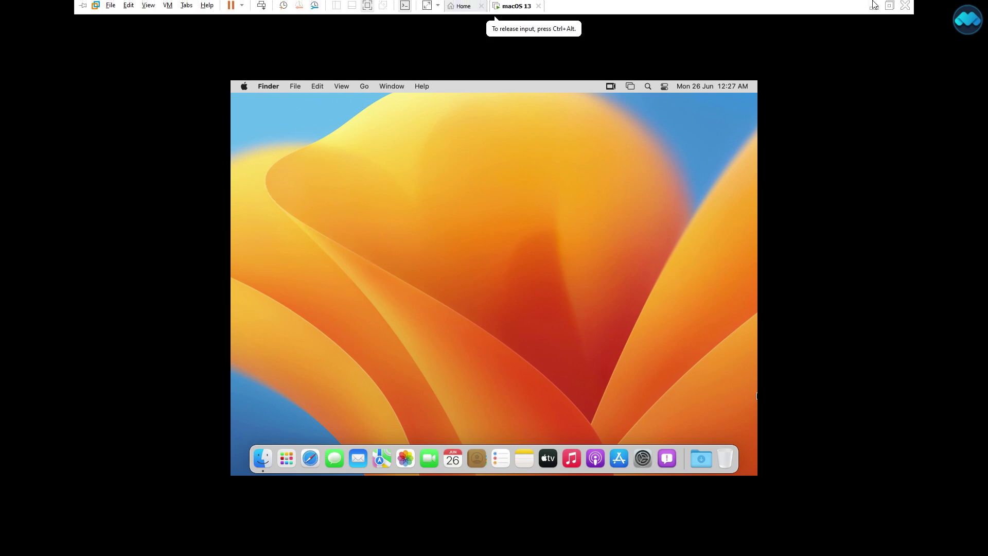
pyautogui.click(873, 4)
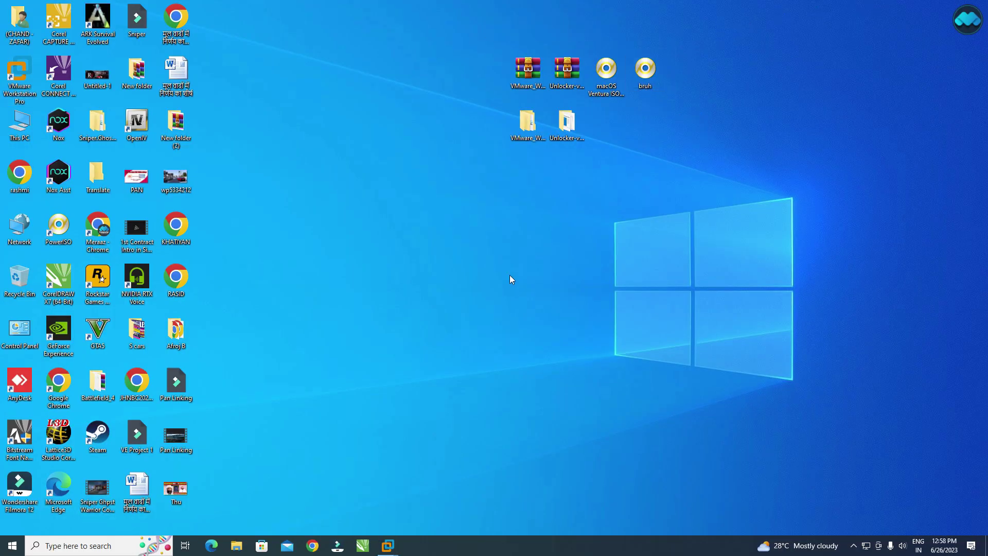
pyautogui.moveTo(388, 545)
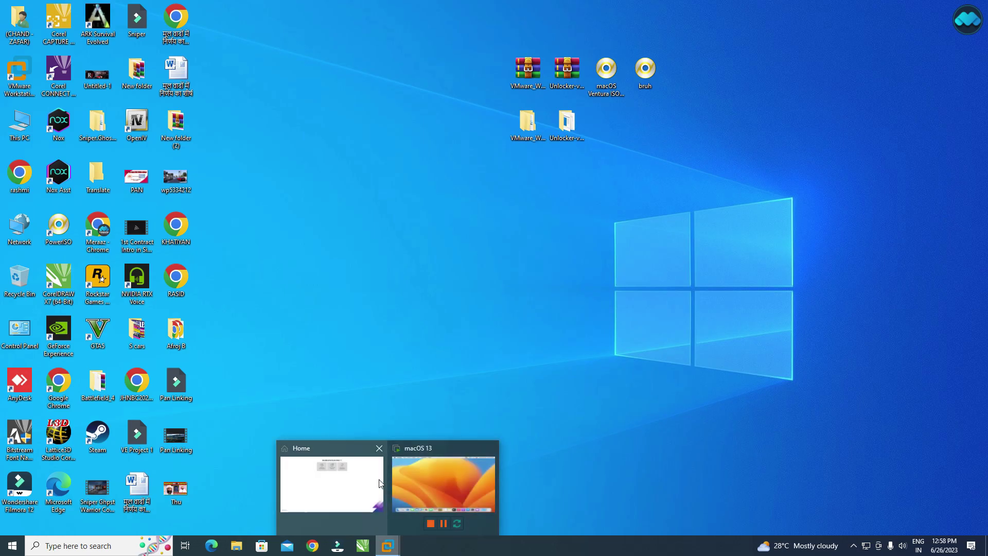
pyautogui.click(443, 484)
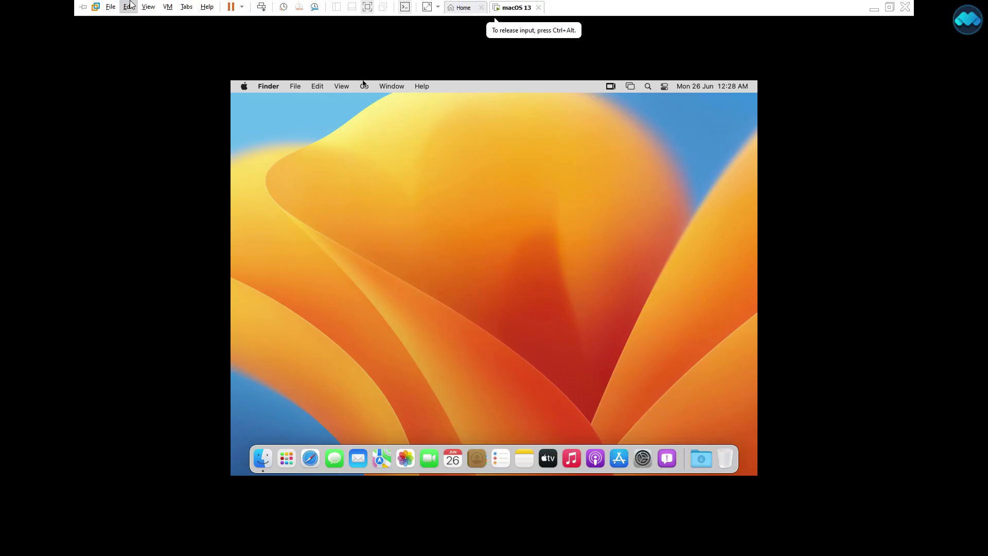
# Set the VM's CD/DVD (SATA) drive to use the bruh.iso image in VM Settings.
pyautogui.click(170, 8)
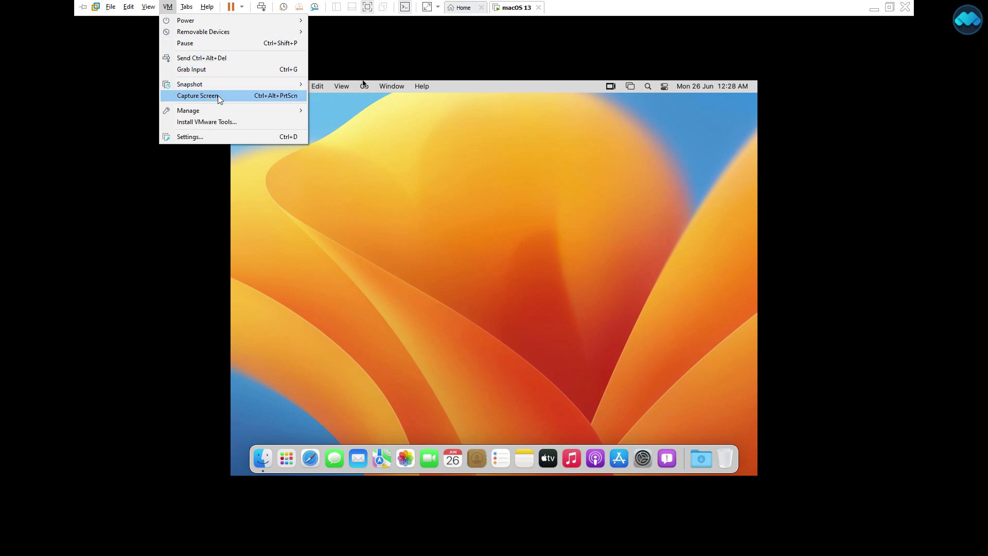
pyautogui.click(220, 135)
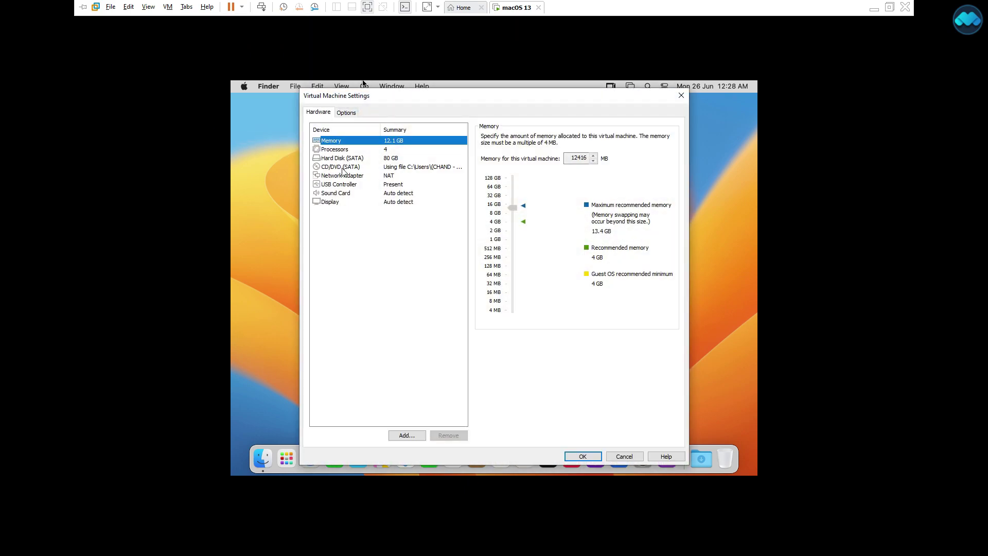
pyautogui.click(333, 168)
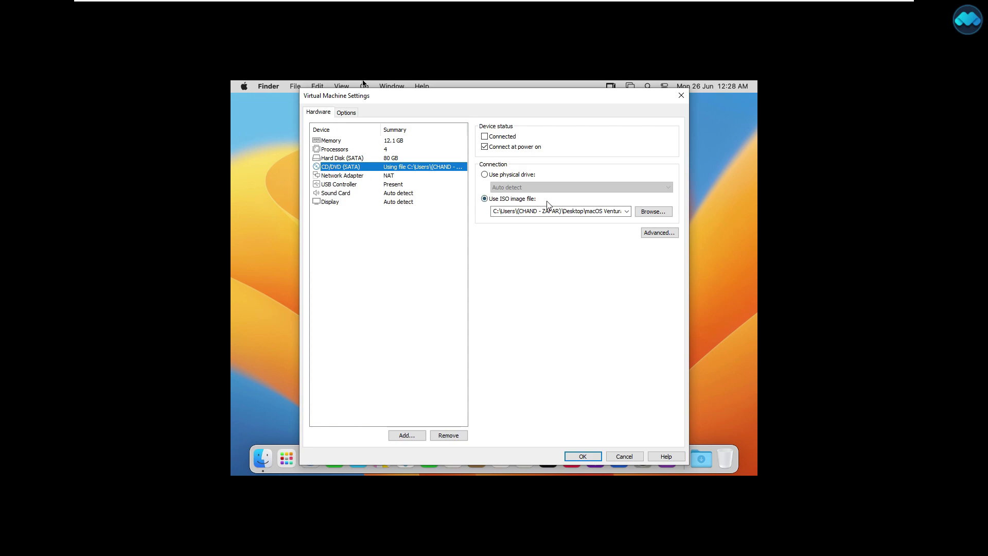
pyautogui.click(653, 211)
pyautogui.click(598, 265)
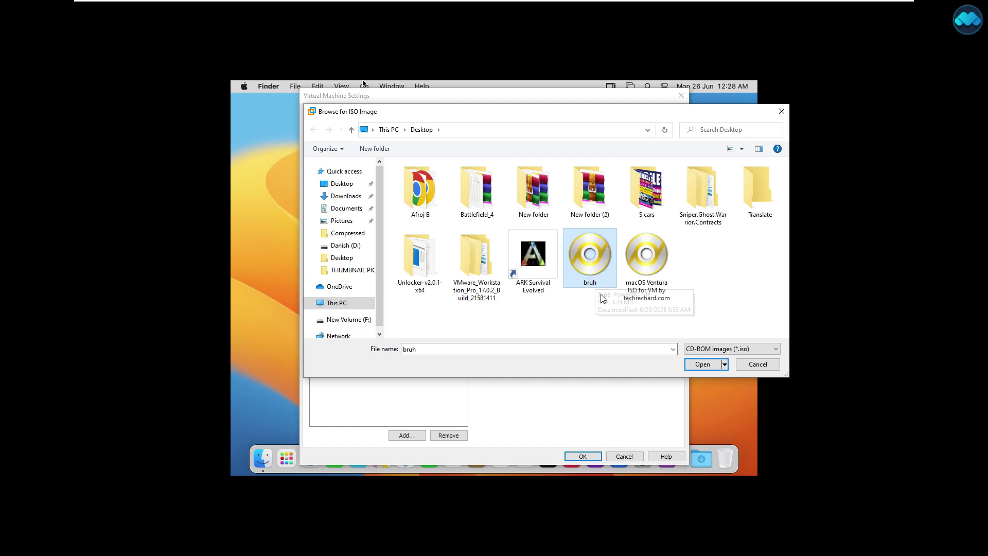
pyautogui.click(703, 364)
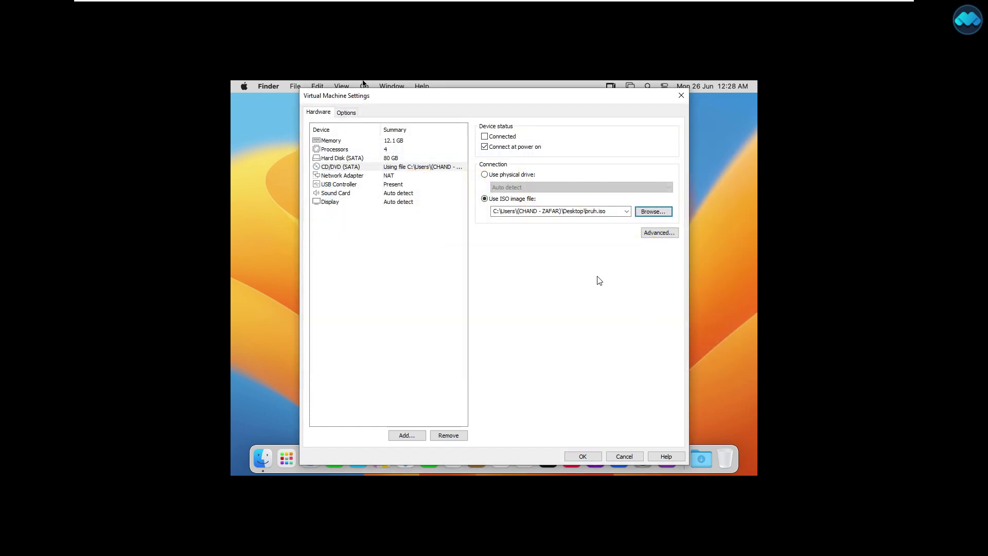
pyautogui.click(587, 455)
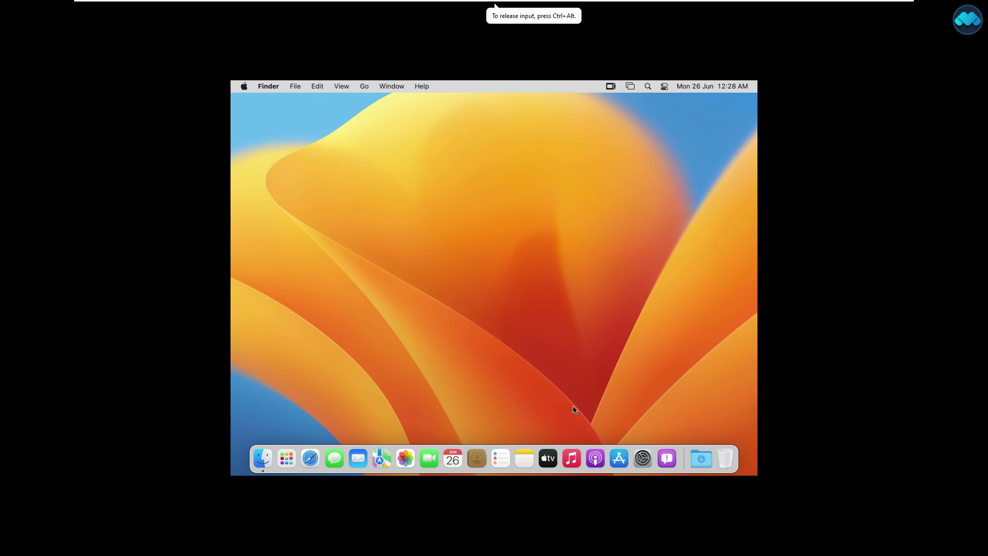
# Connect the CD/DVD (SATA) drive via VM > Removable Devices to mount the VMware Tools disc.
pyautogui.click(168, 7)
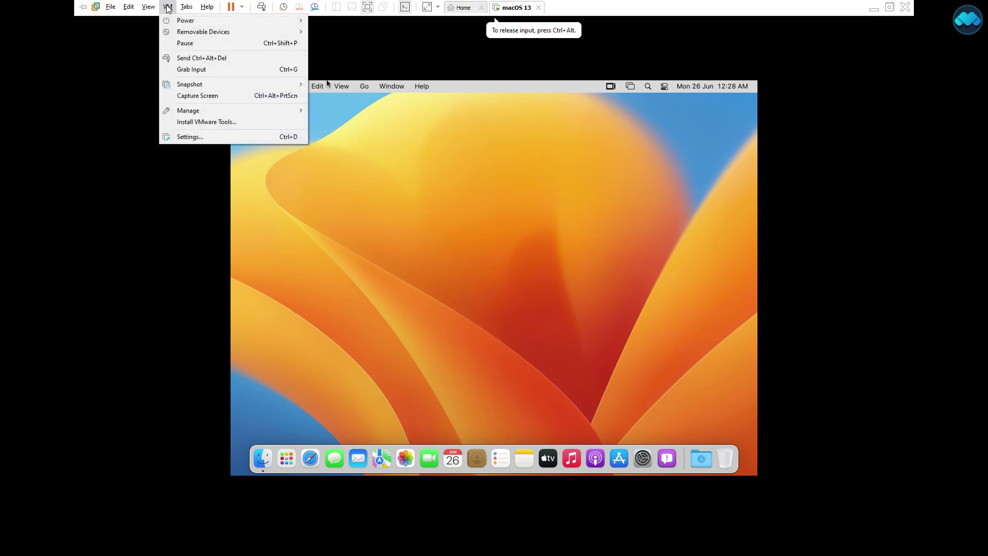
pyautogui.moveTo(205, 35)
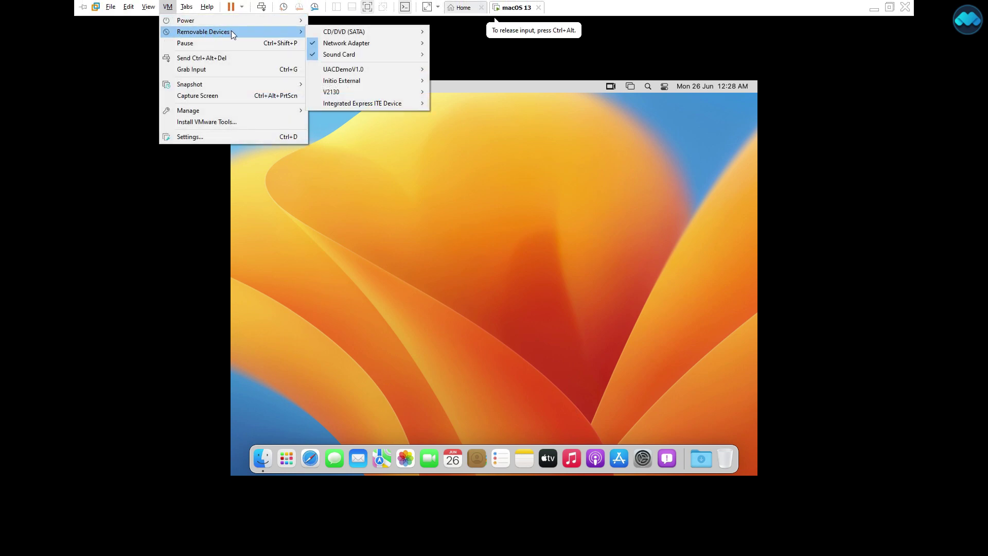
pyautogui.moveTo(337, 36)
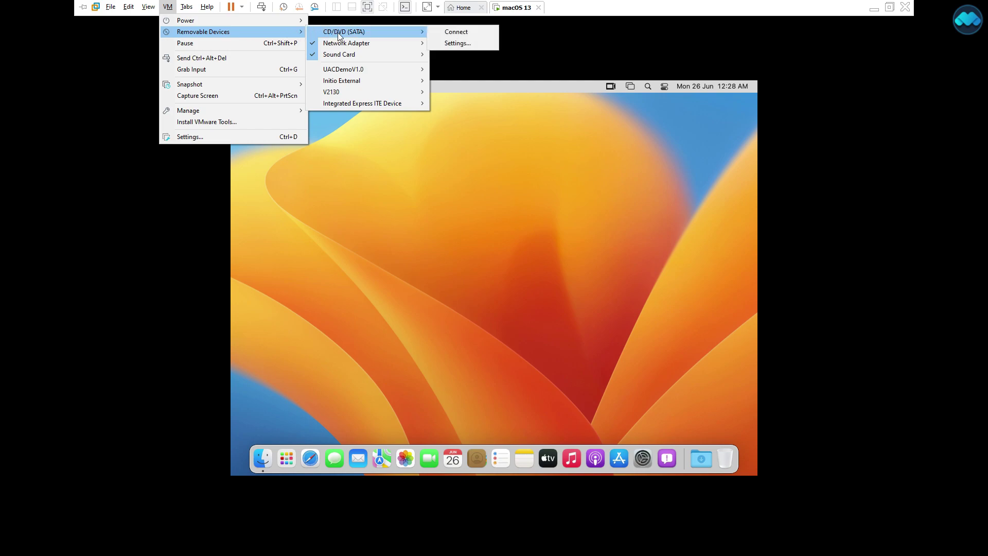
pyautogui.click(446, 33)
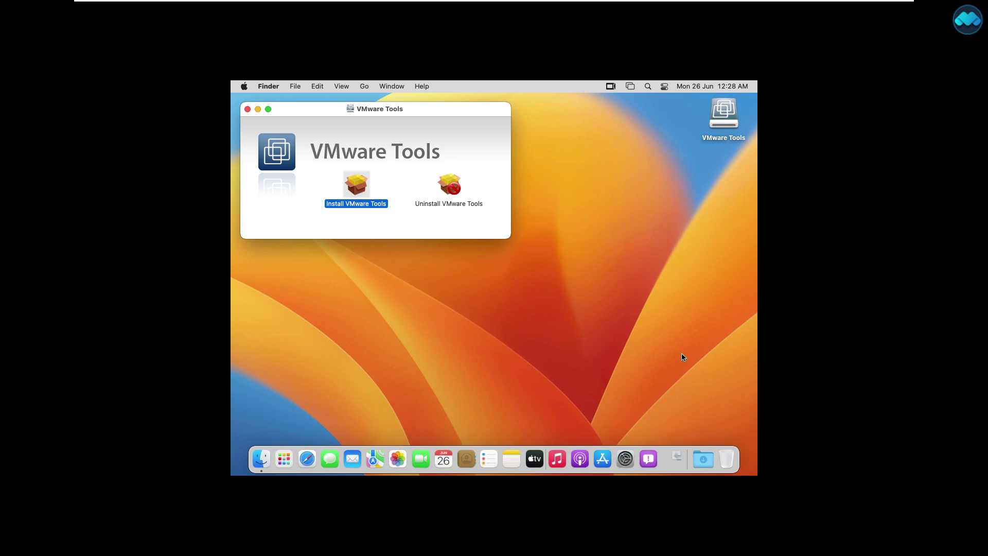
# Run the VMware Tools standard install, authorising it with the admin password and allowing it to administer the computer.
pyautogui.click(622, 354)
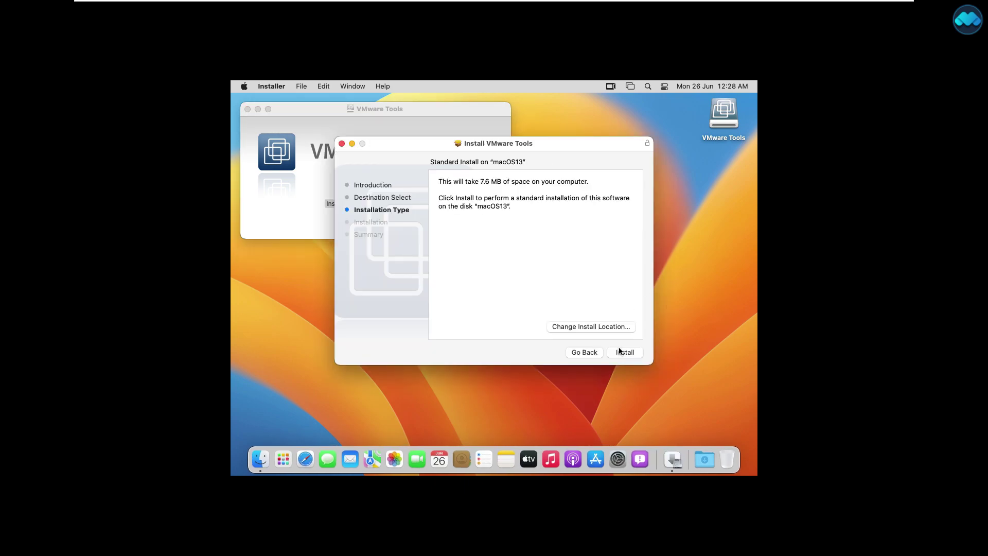
pyautogui.click(620, 350)
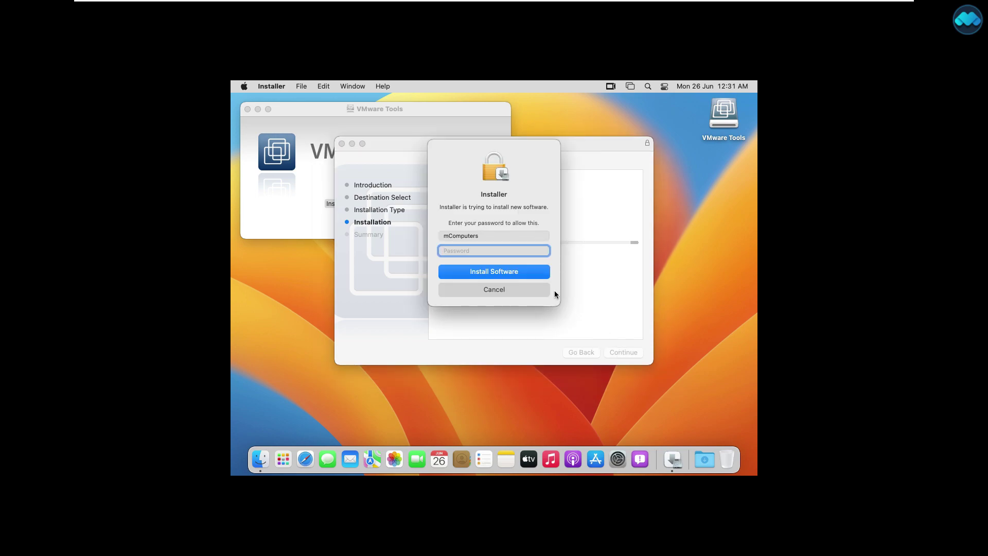
pyautogui.write('••••')
pyautogui.click(512, 275)
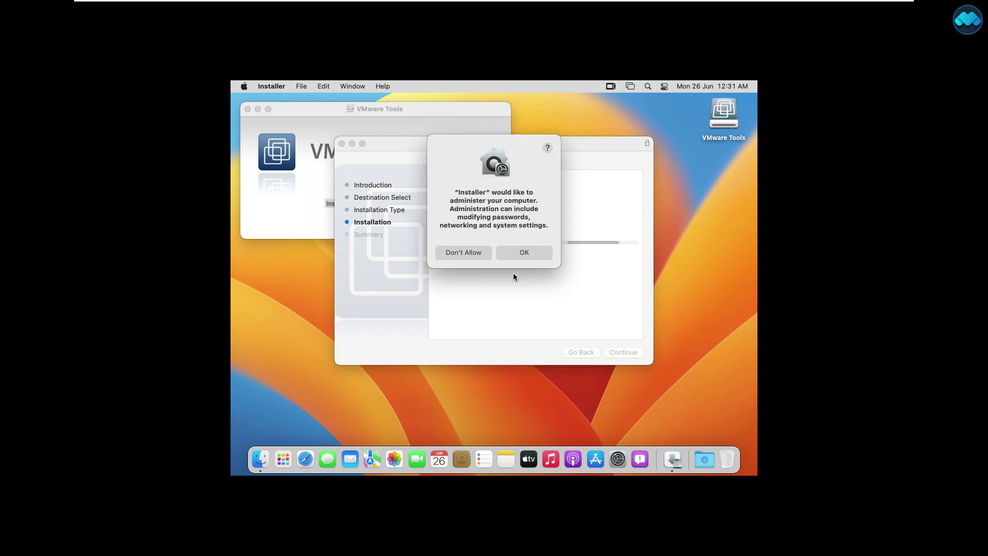
pyautogui.click(514, 253)
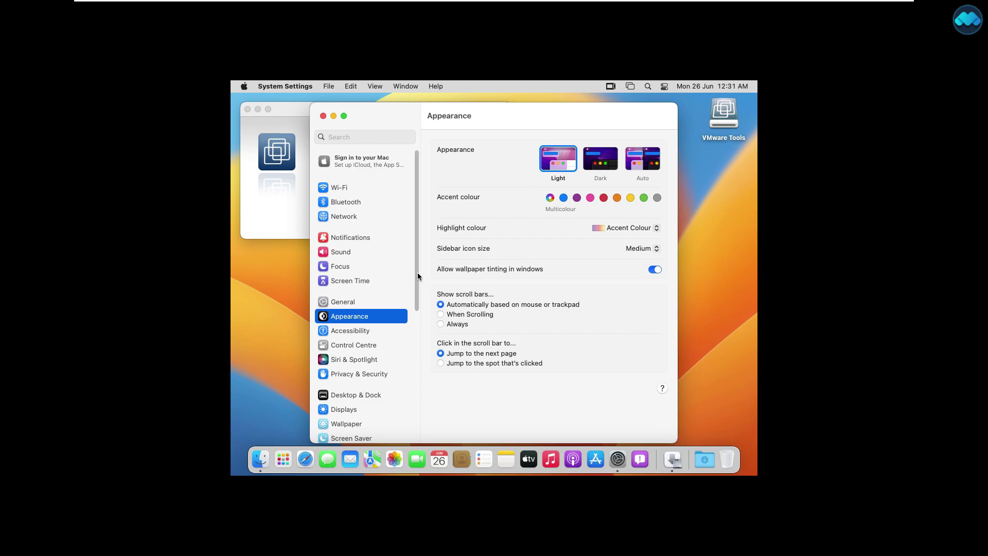
# Allow the blocked VMware system software in Privacy & Security, unlocking with the admin password, and defer the restart.
pyautogui.scroll(-3, 360, 288)
pyautogui.click(358, 289)
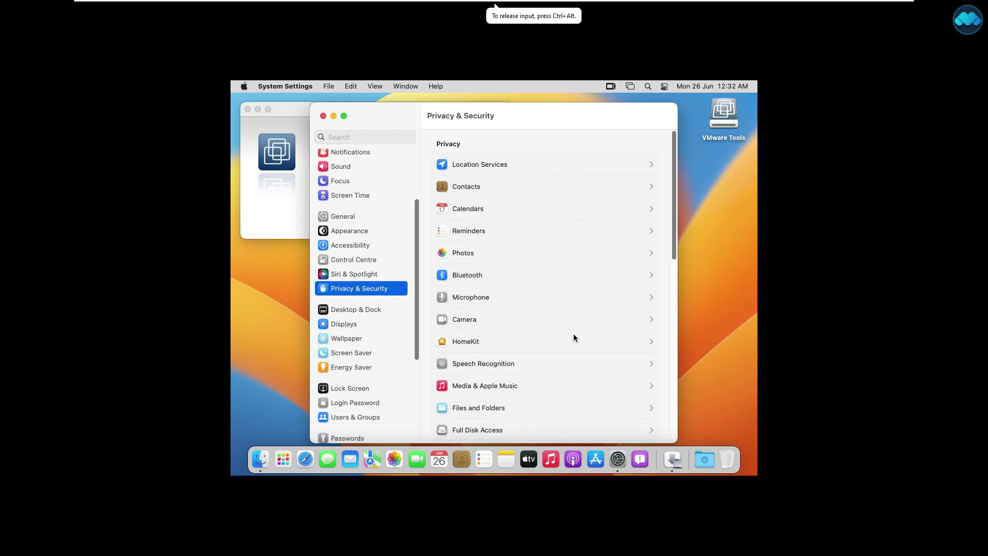
pyautogui.scroll(-1, 617, 247)
pyautogui.moveTo(678, 155); pyautogui.dragTo(671, 351)
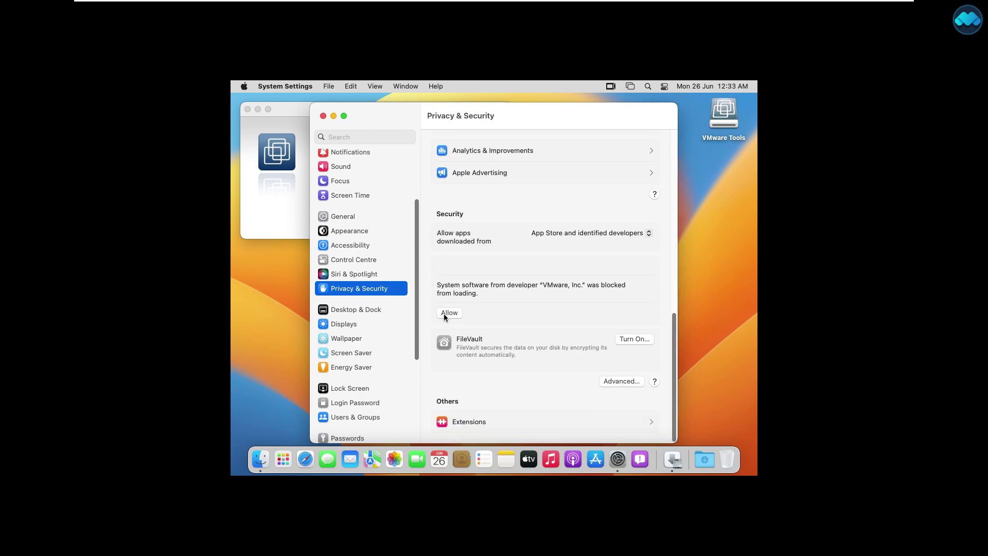
pyautogui.click(444, 313)
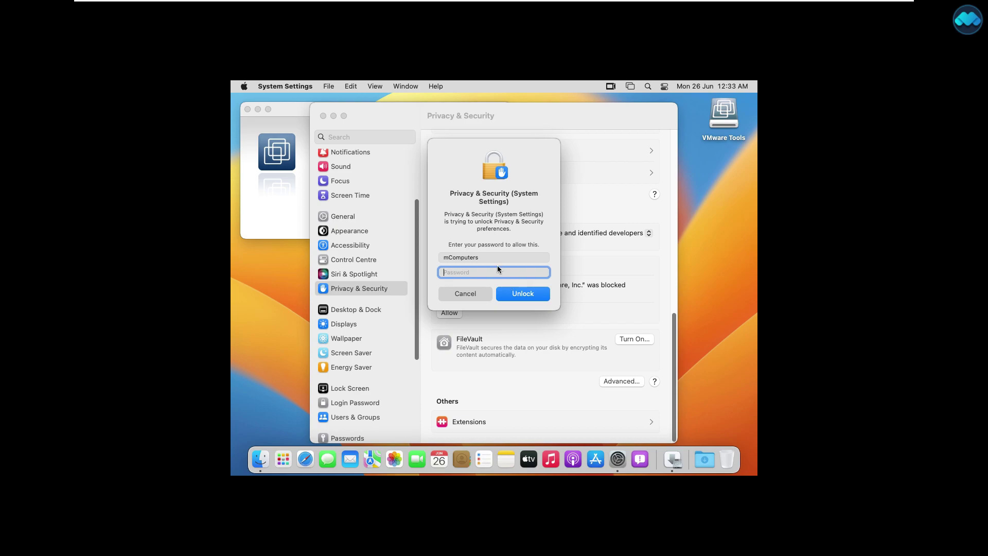
pyautogui.write('••••')
pyautogui.click(517, 299)
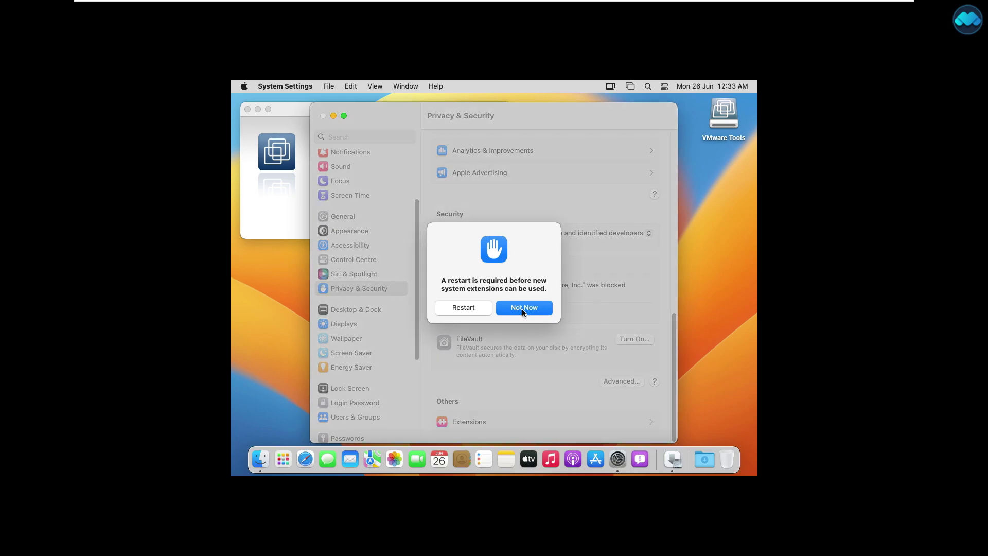
pyautogui.click(523, 311)
# Close System Settings and the failed installer, then relaunch Install VMware Tools.
pyautogui.click(323, 116)
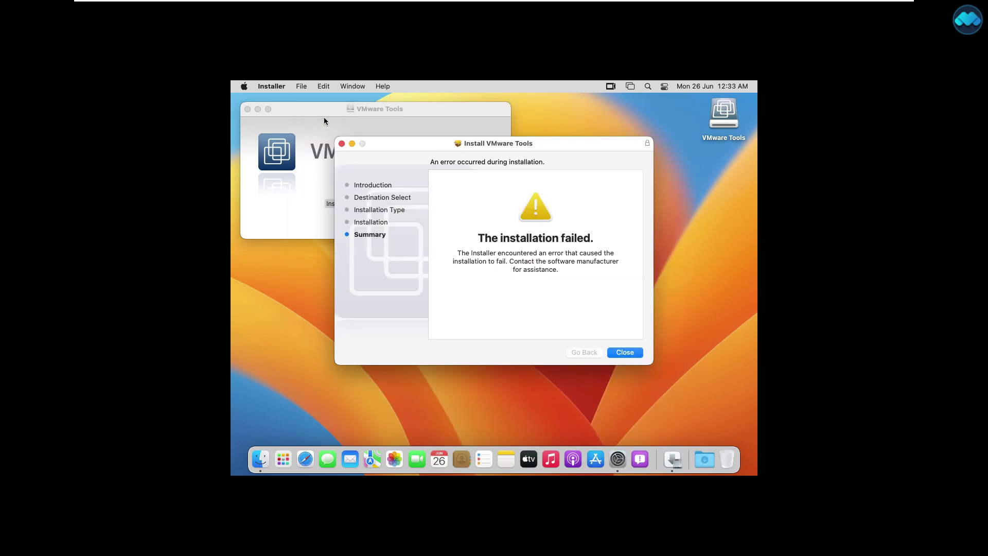
pyautogui.click(625, 352)
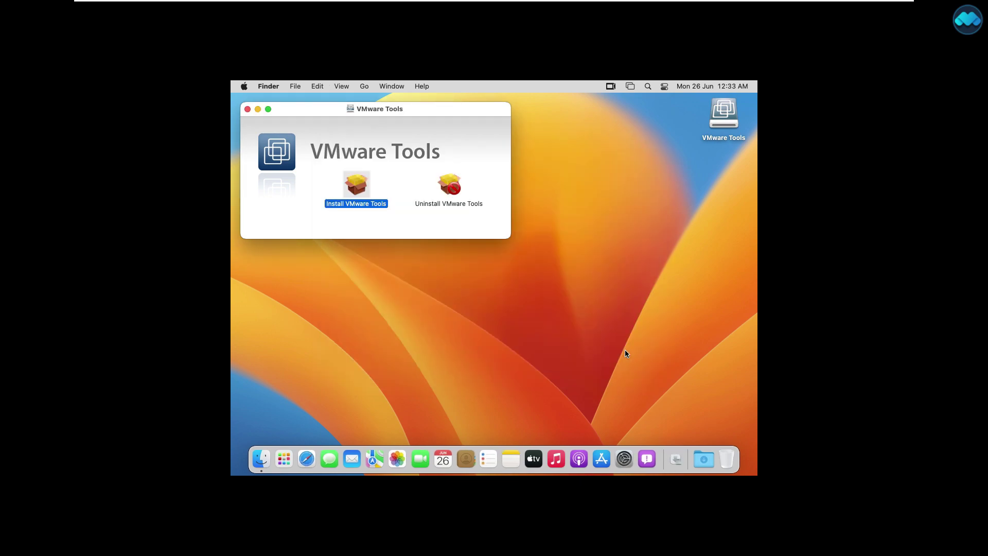
pyautogui.doubleClick(348, 185)
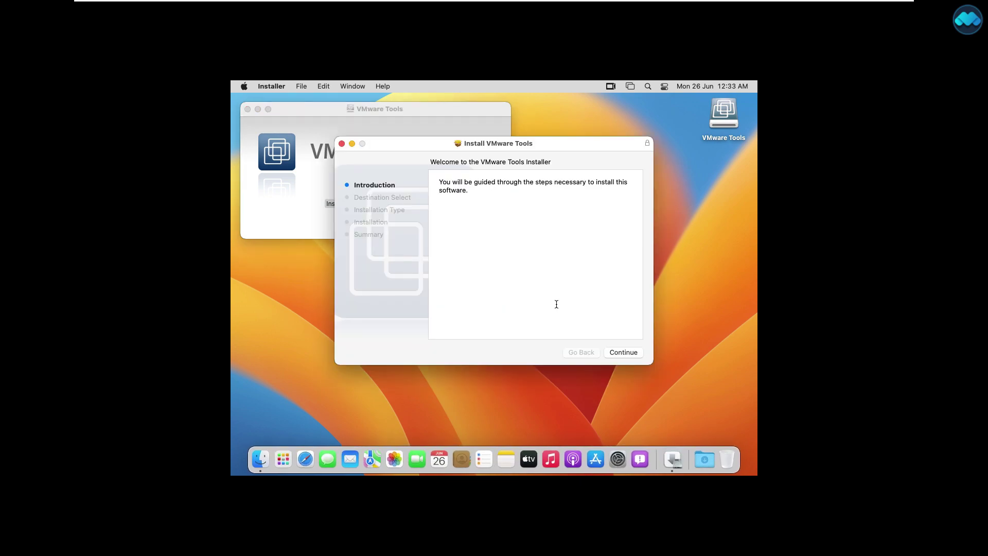
# Reinstall VMware Tools with the admin password and restart the Mac to finish.
pyautogui.click(625, 353)
pyautogui.click(623, 352)
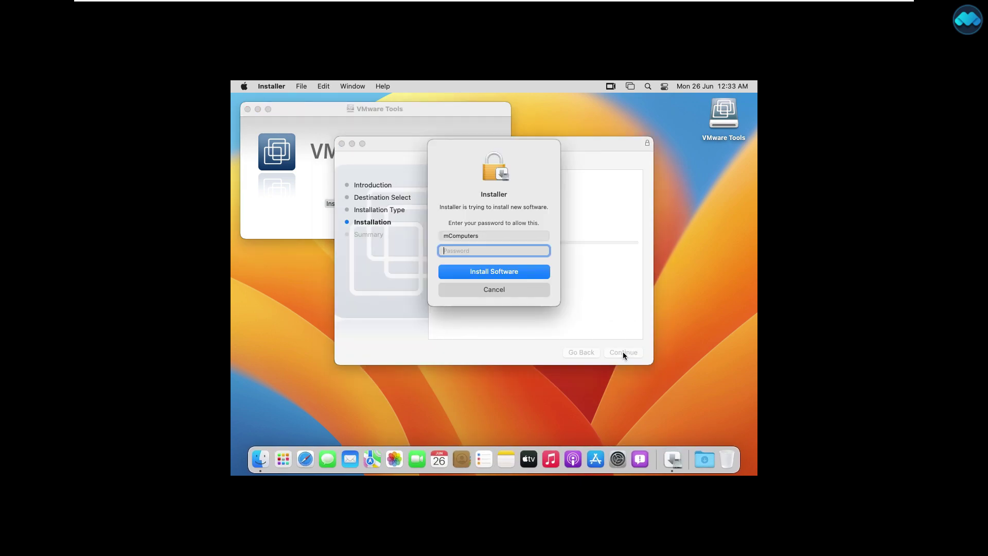
pyautogui.write('••••')
pyautogui.click(514, 276)
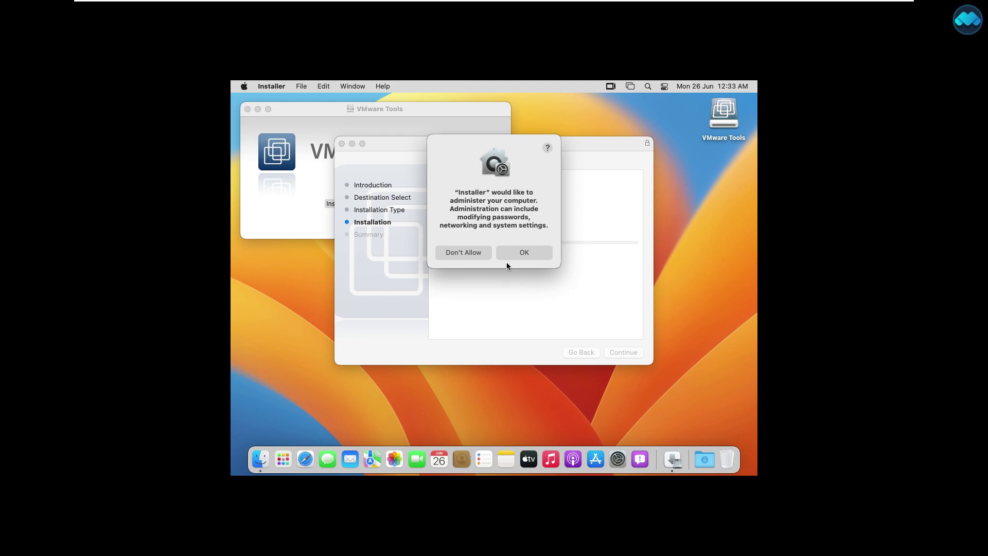
pyautogui.click(506, 256)
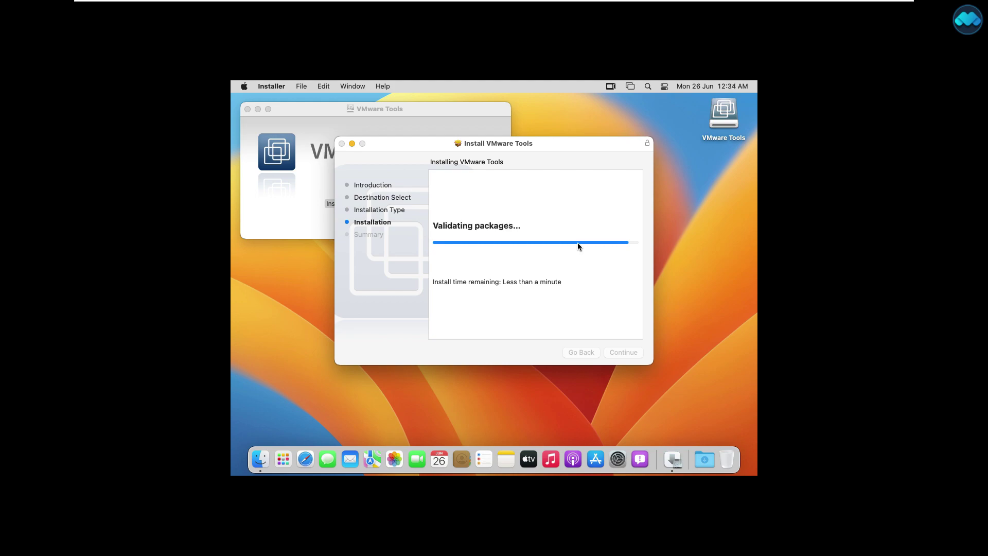
pyautogui.click(625, 353)
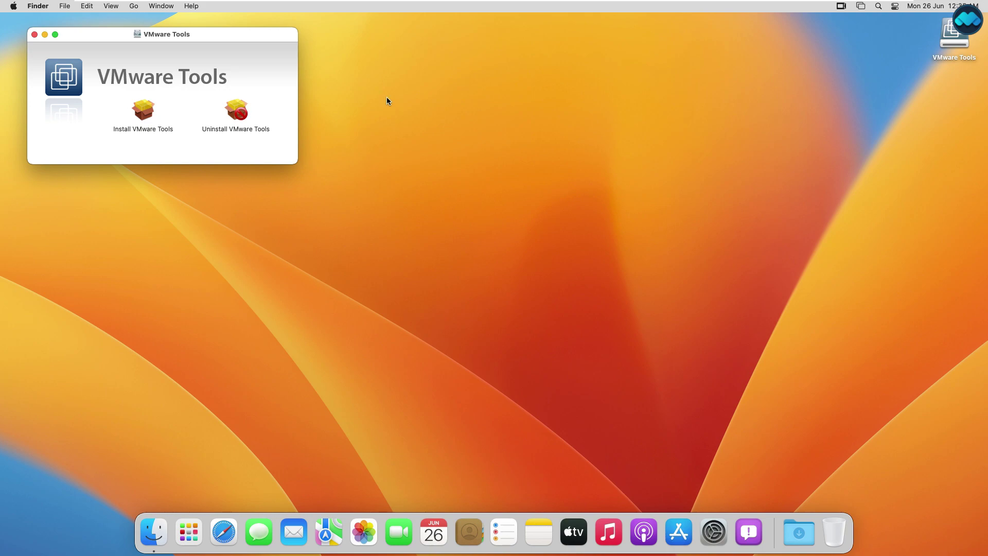
# Close the VMware Tools Finder window and eject the VMware Tools disk from the desktop.
pyautogui.click(35, 34)
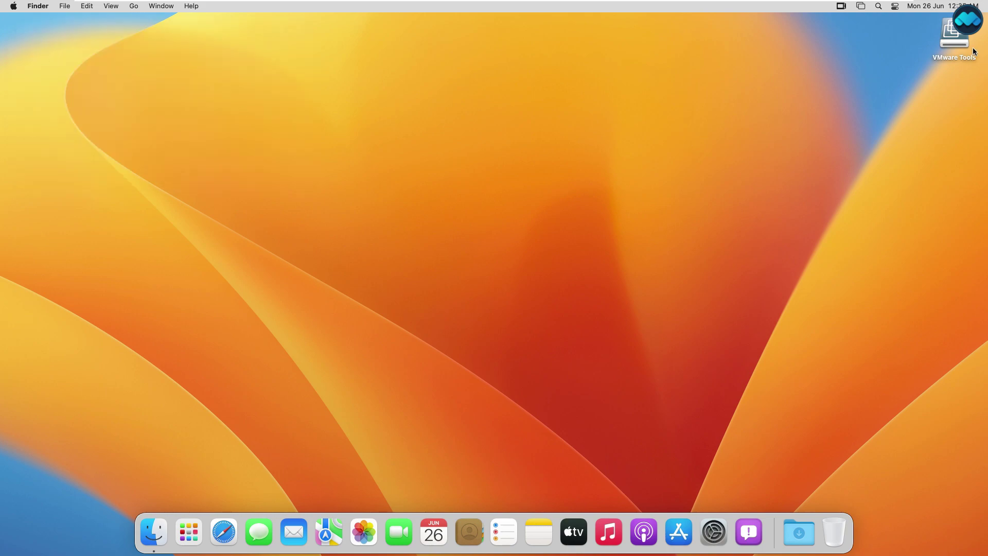
pyautogui.rightClick(958, 40)
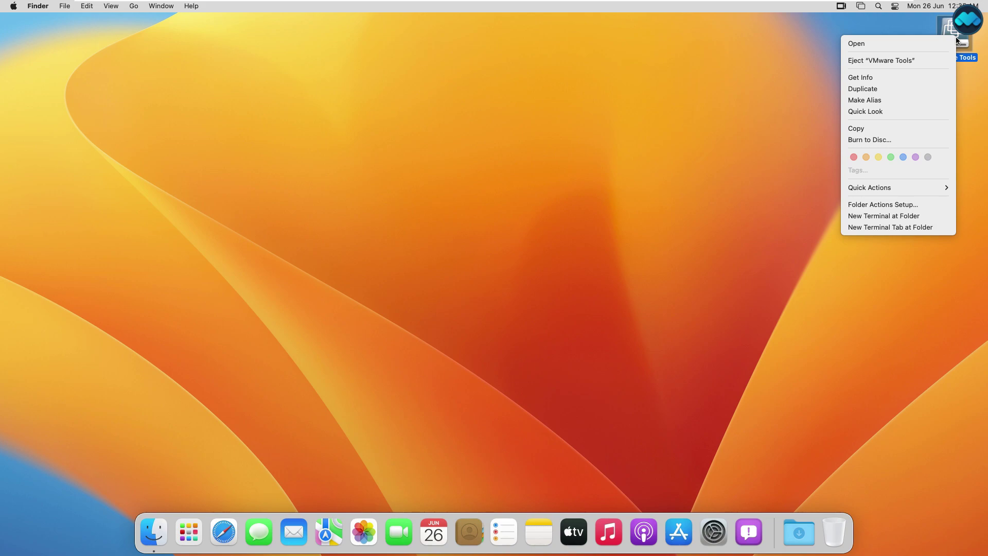
pyautogui.click(881, 61)
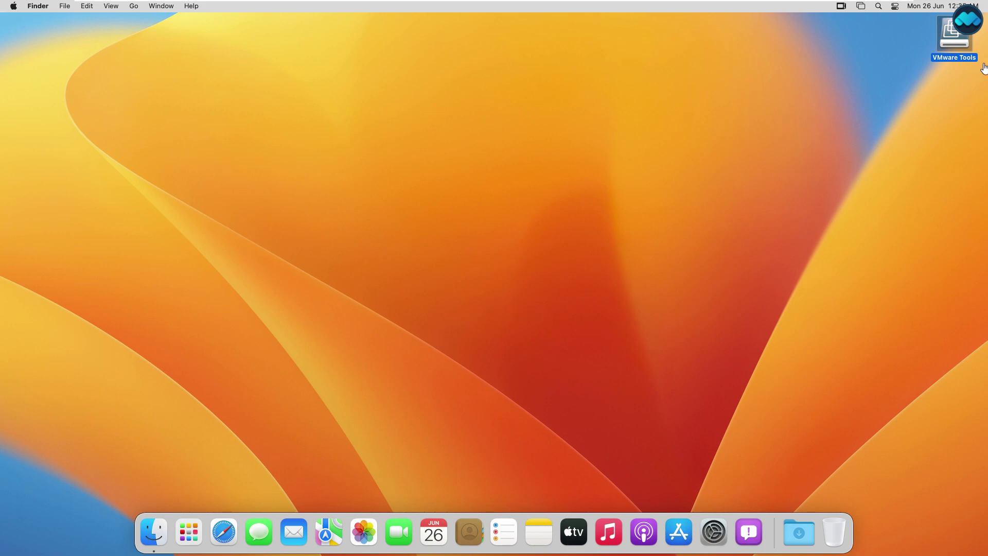
pyautogui.rightClick(961, 36)
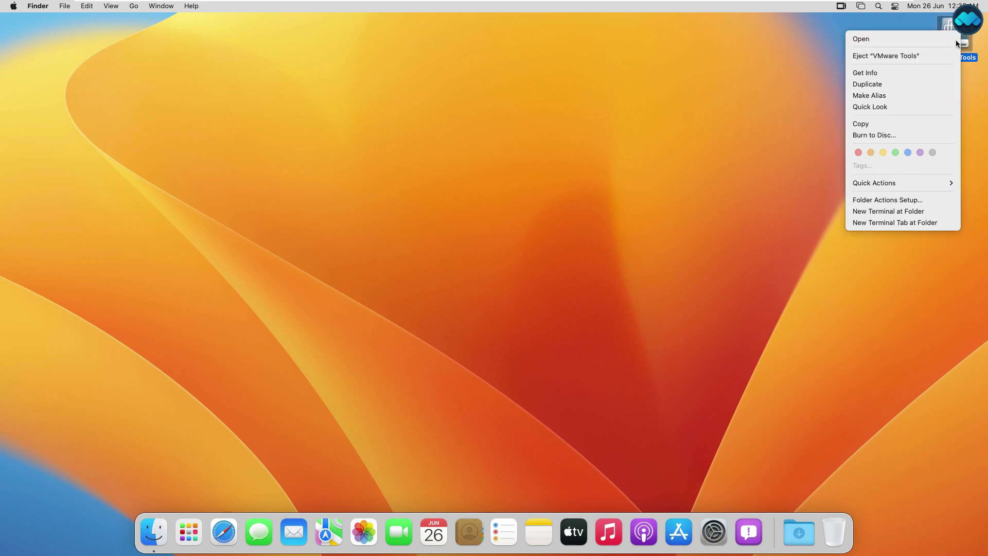
pyautogui.click(894, 57)
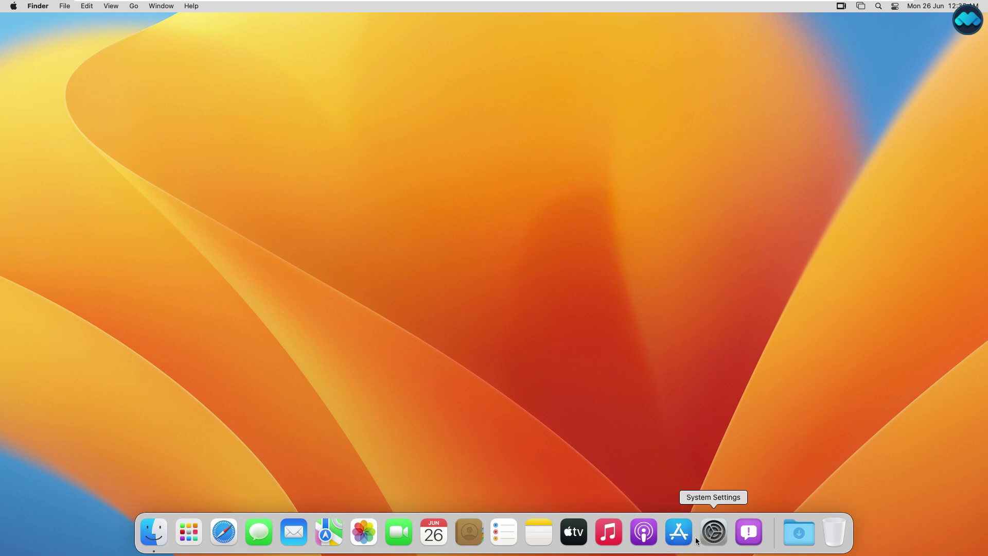
pyautogui.click(680, 535)
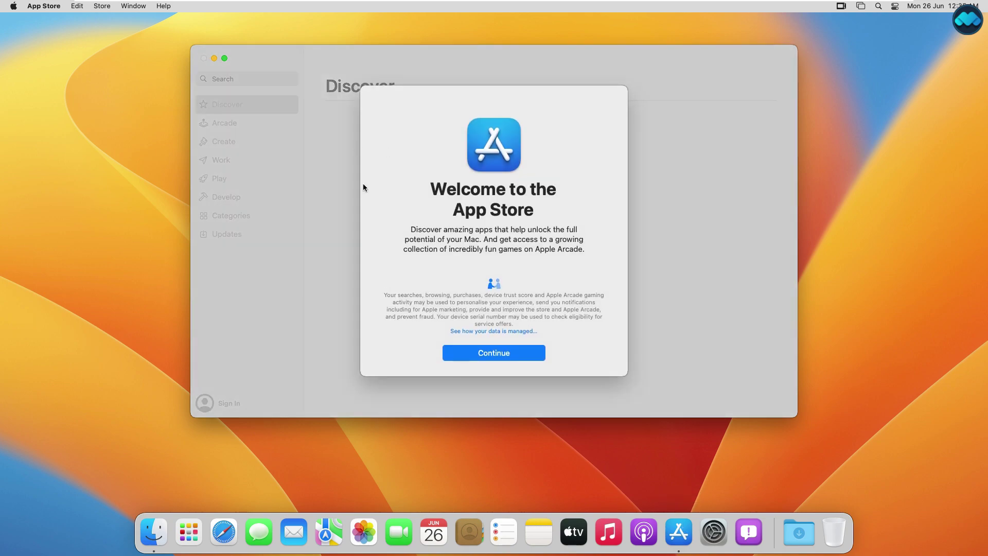
pyautogui.click(487, 355)
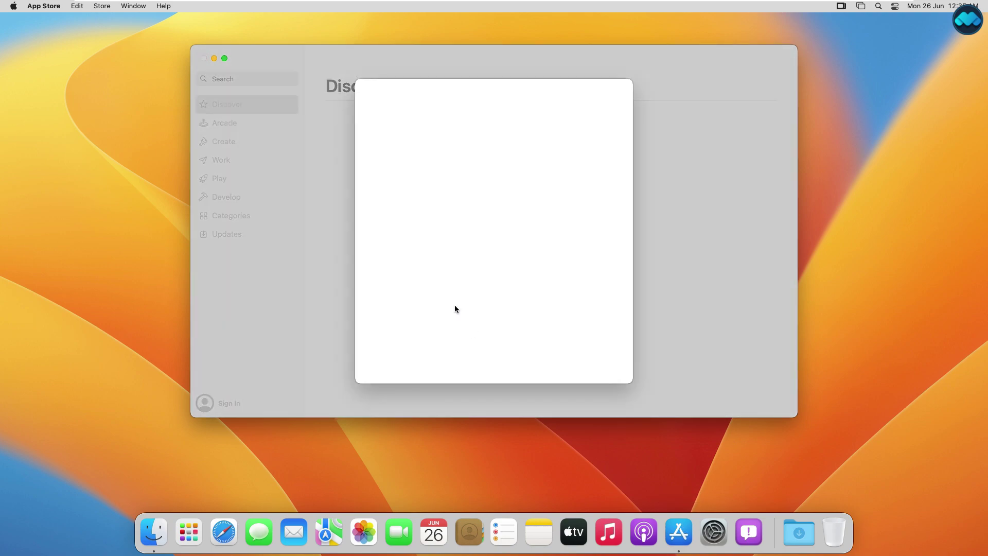
pyautogui.click(505, 370)
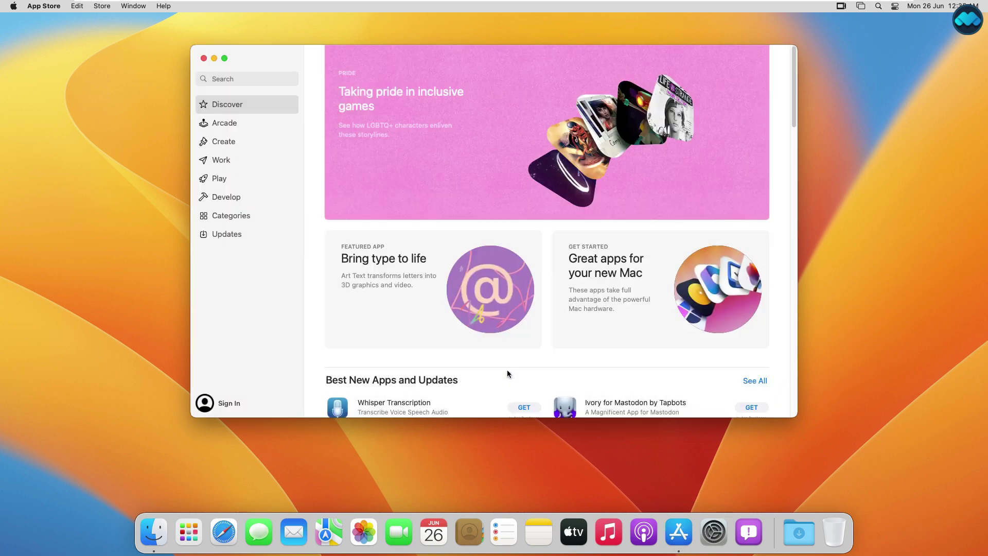
pyautogui.click(204, 58)
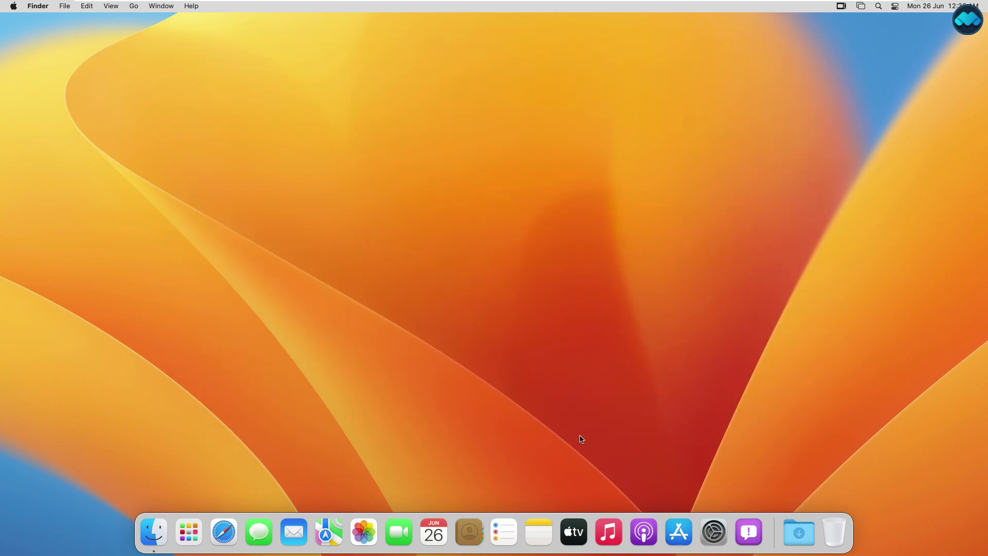